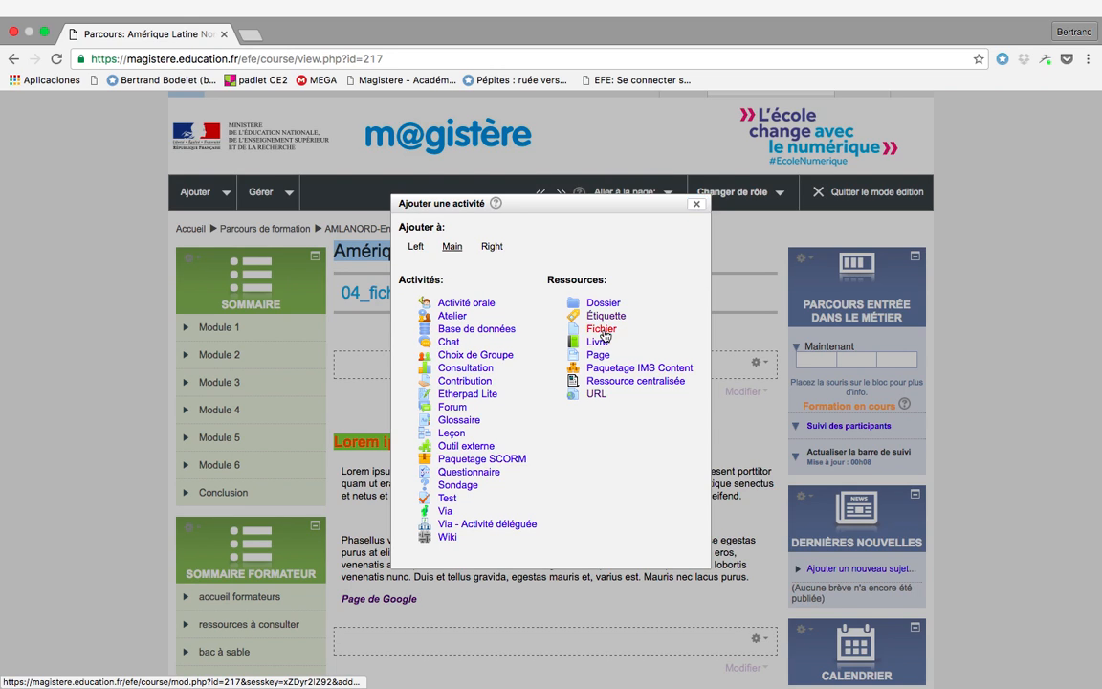
Step: Add a Fichier resource to the main section of the page and name it "Le Mopo"
click(602, 330)
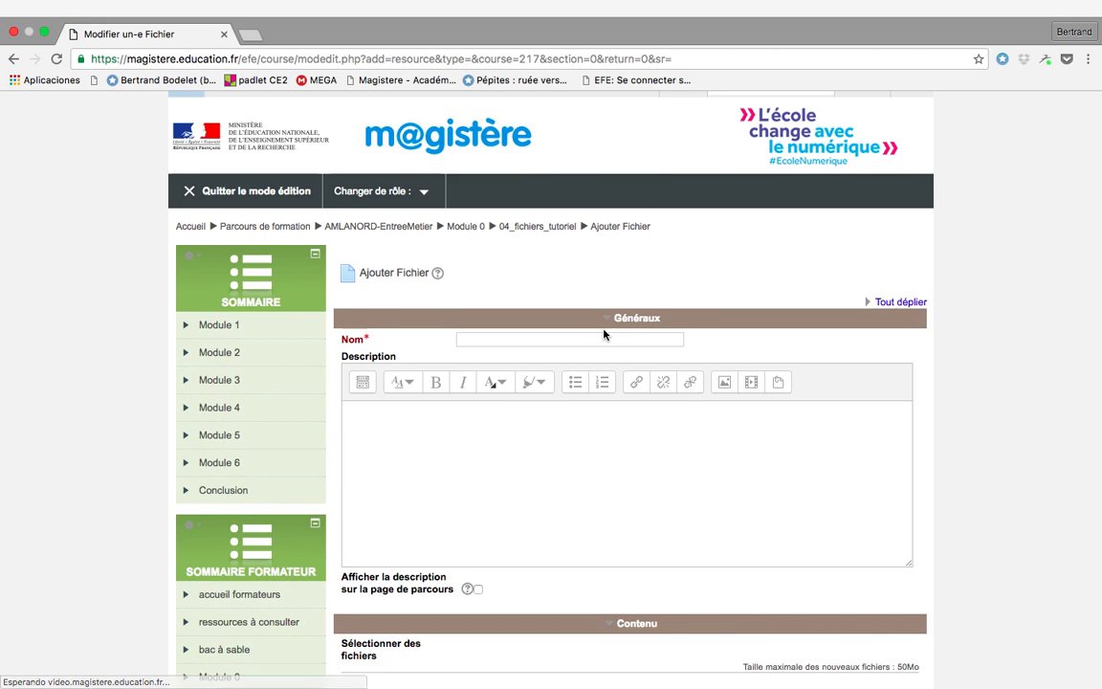
click(546, 341)
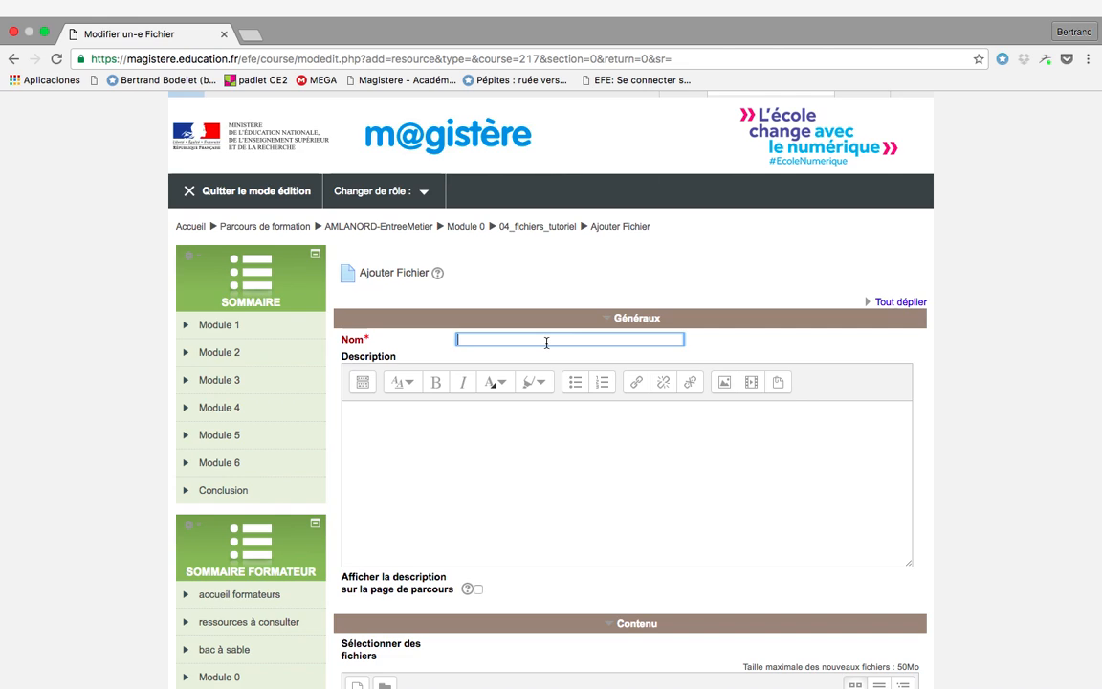
text(Le Mopo)
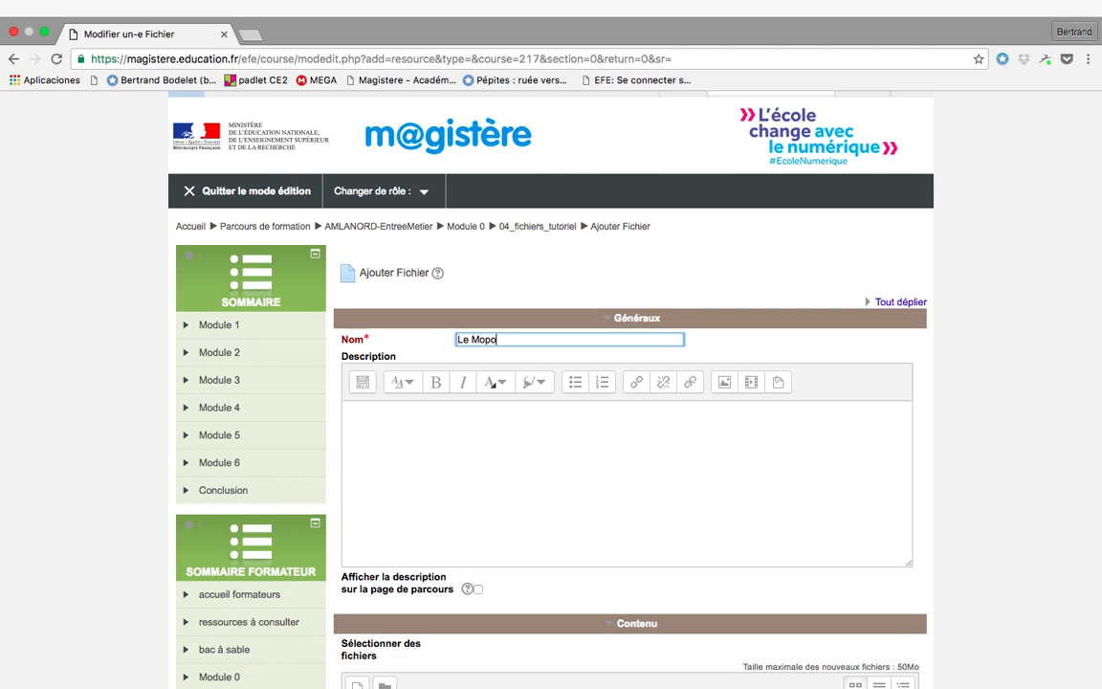
Step: Describe the resource as "Majuscile Organisation Ponctuation et Orthographe" and have the description displayed on the course page
click(407, 420)
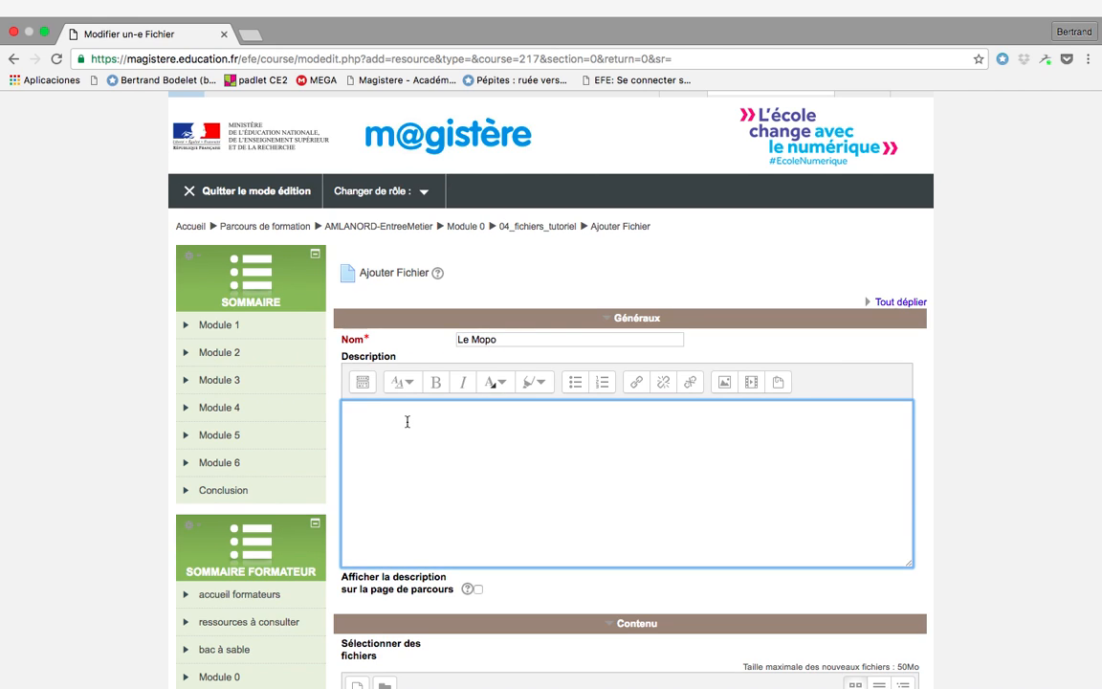
text(M)
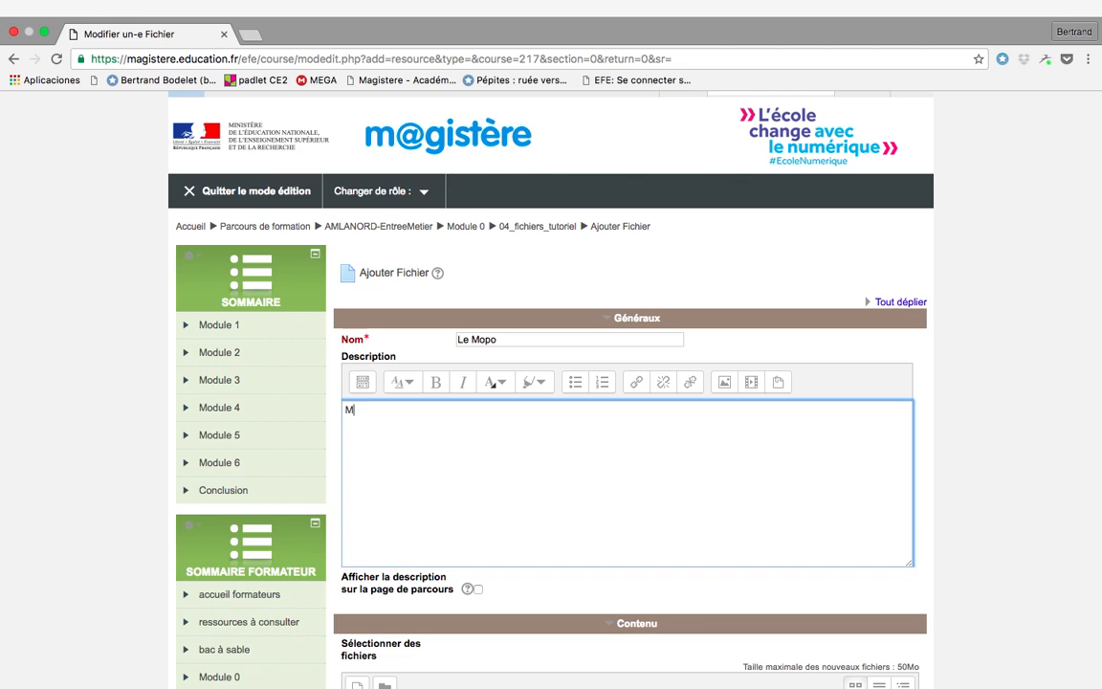
text(ajuscile Organisation Ponctuation et Orthographe)
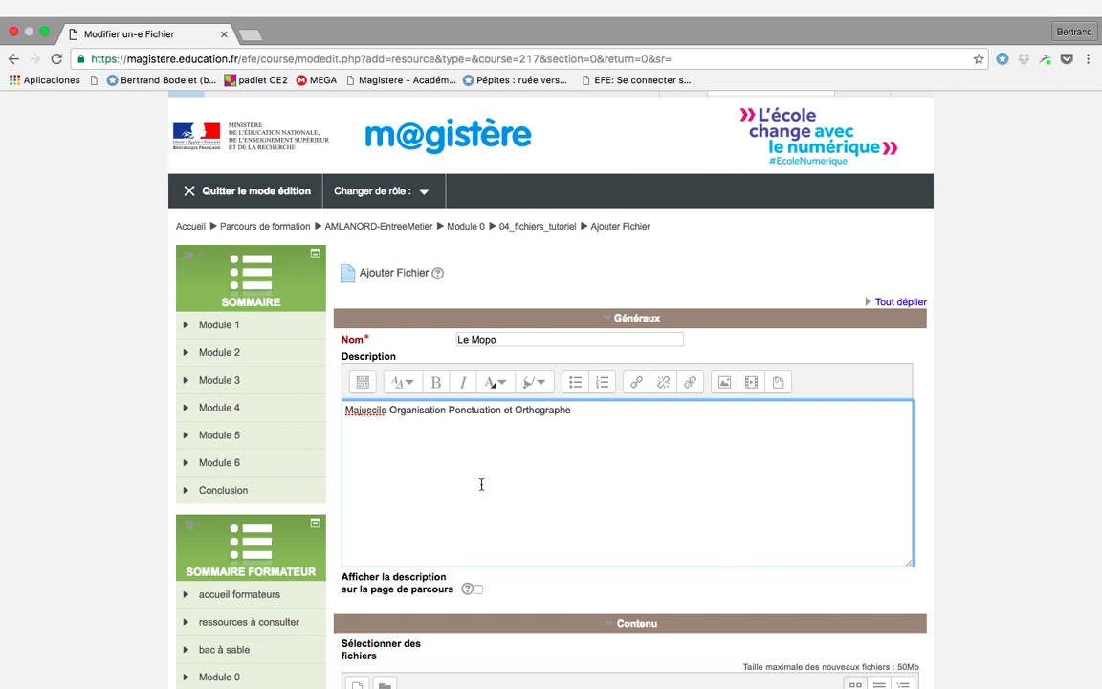
scroll(563, 474, down, 5)
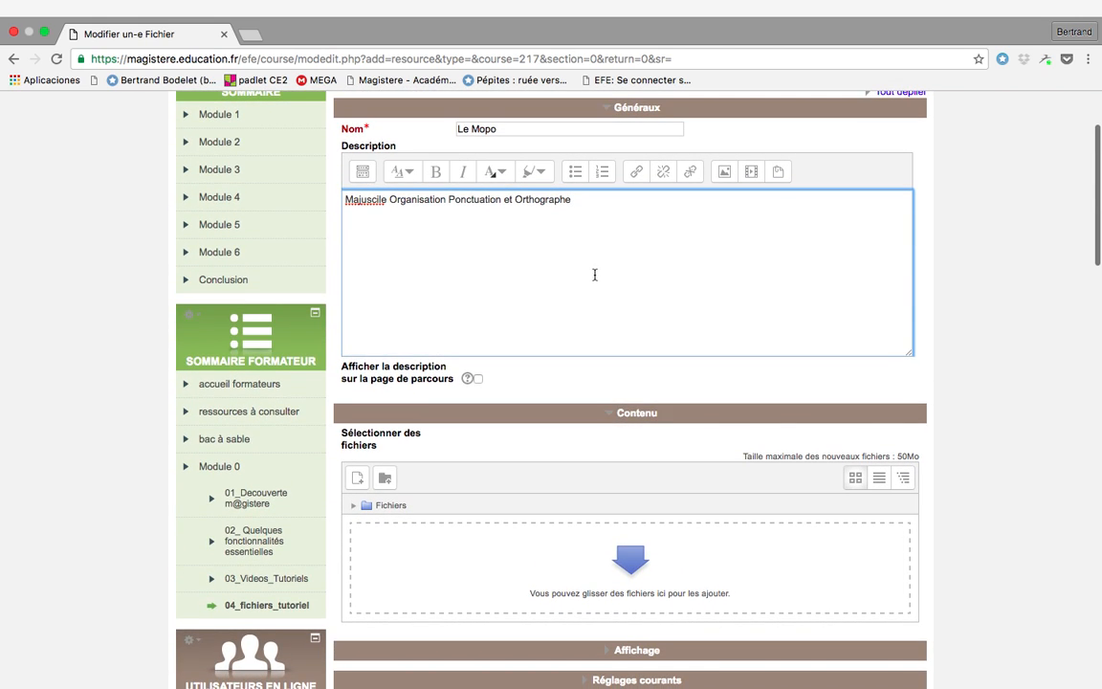
click(479, 379)
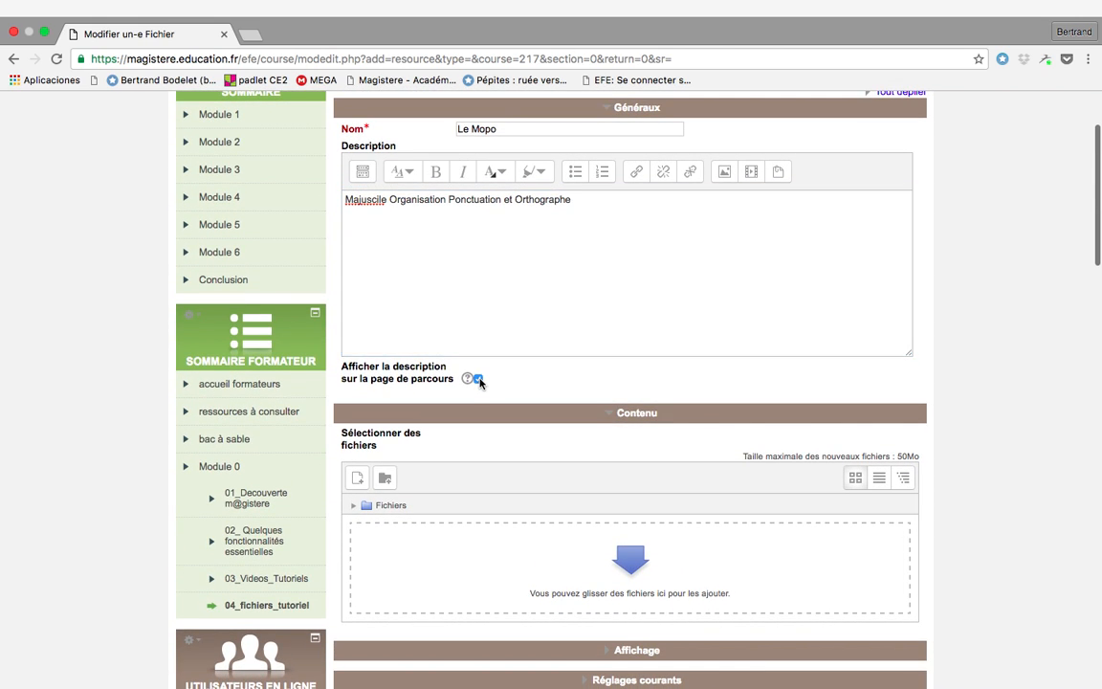
Step: Attach le MOPO.pdf from Finder's CE2 - 2015 > Français > Production d'écrits > Methodo pour les eleves folder, and save the resource, returning to the course
scroll(611, 284, down, 2)
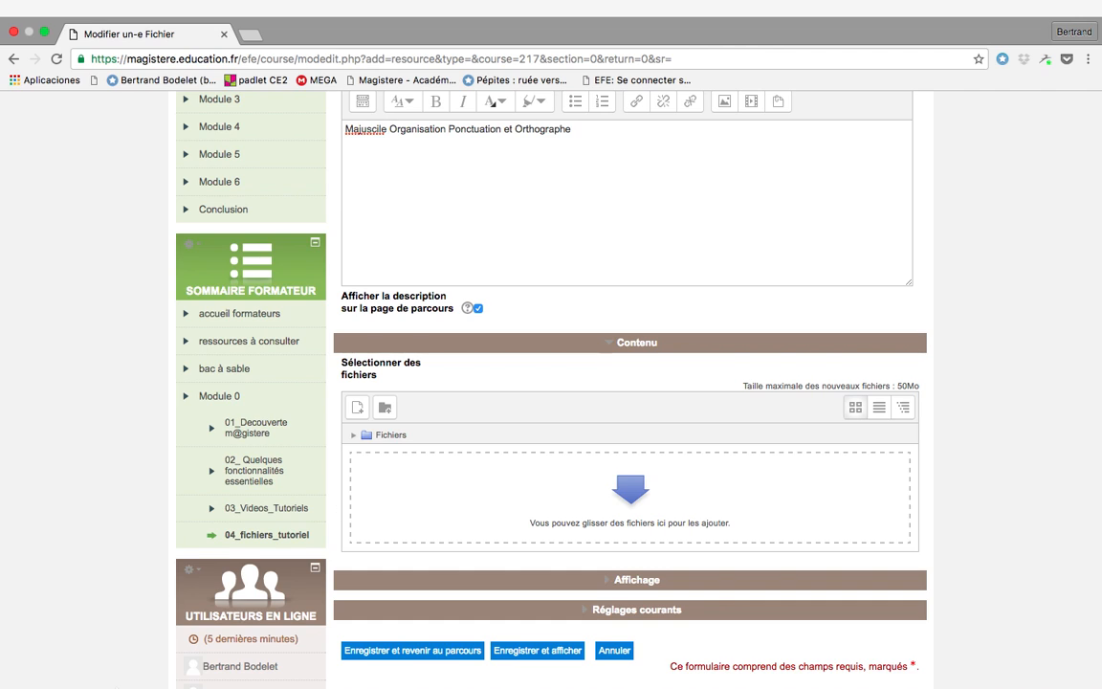
click(177, 660)
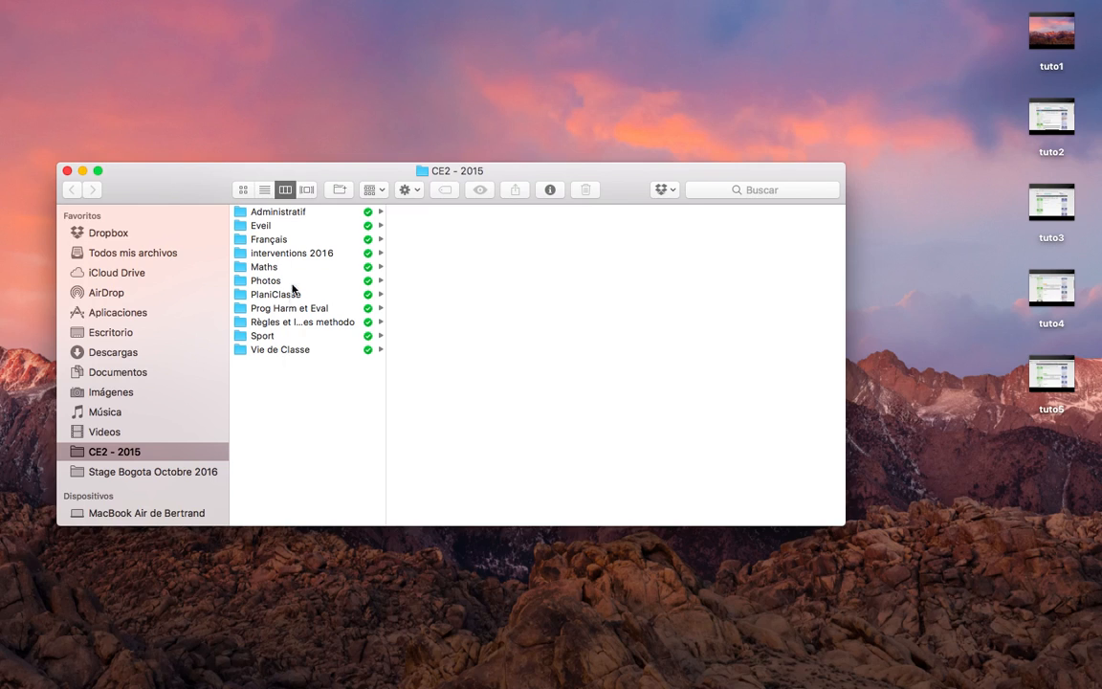
click(280, 239)
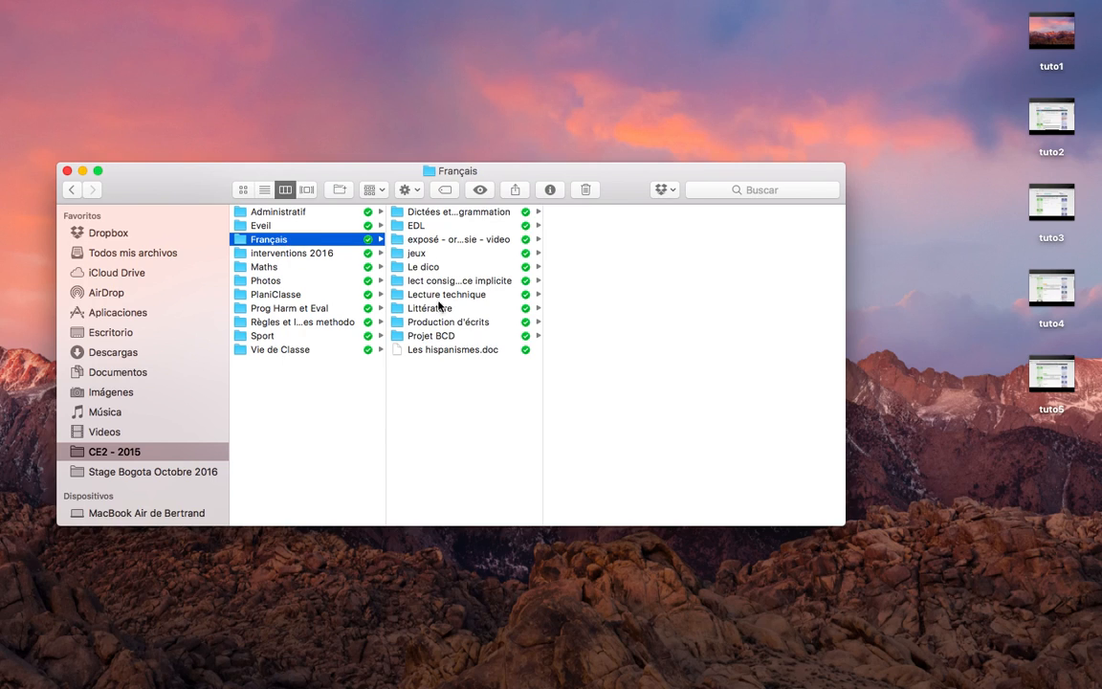
click(430, 321)
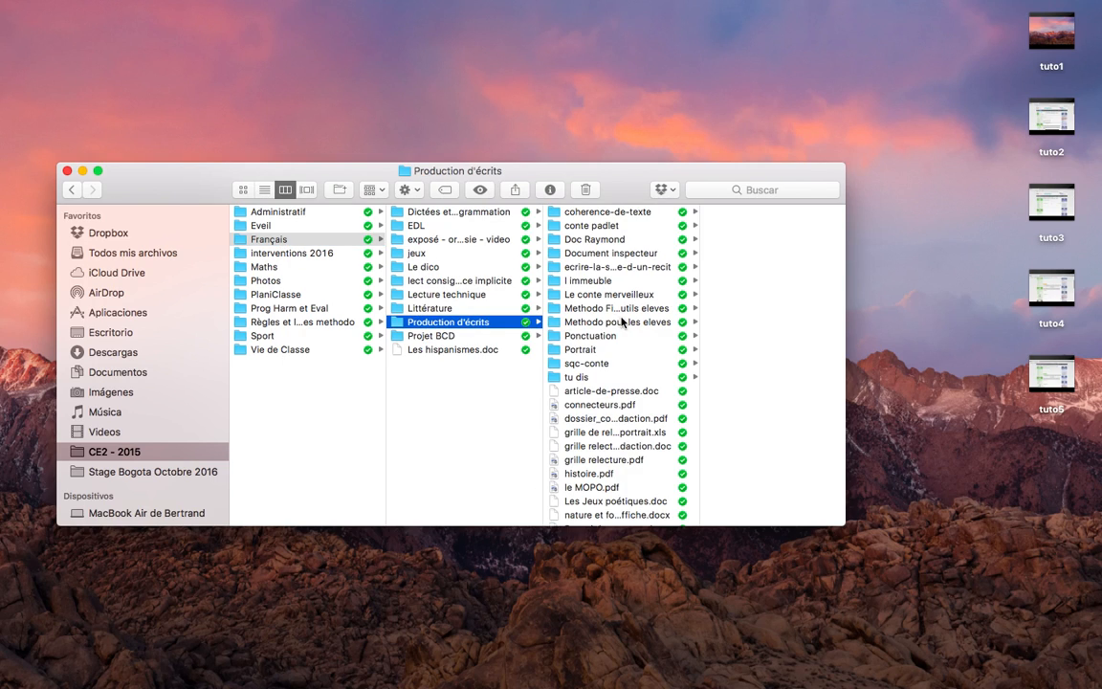
click(619, 321)
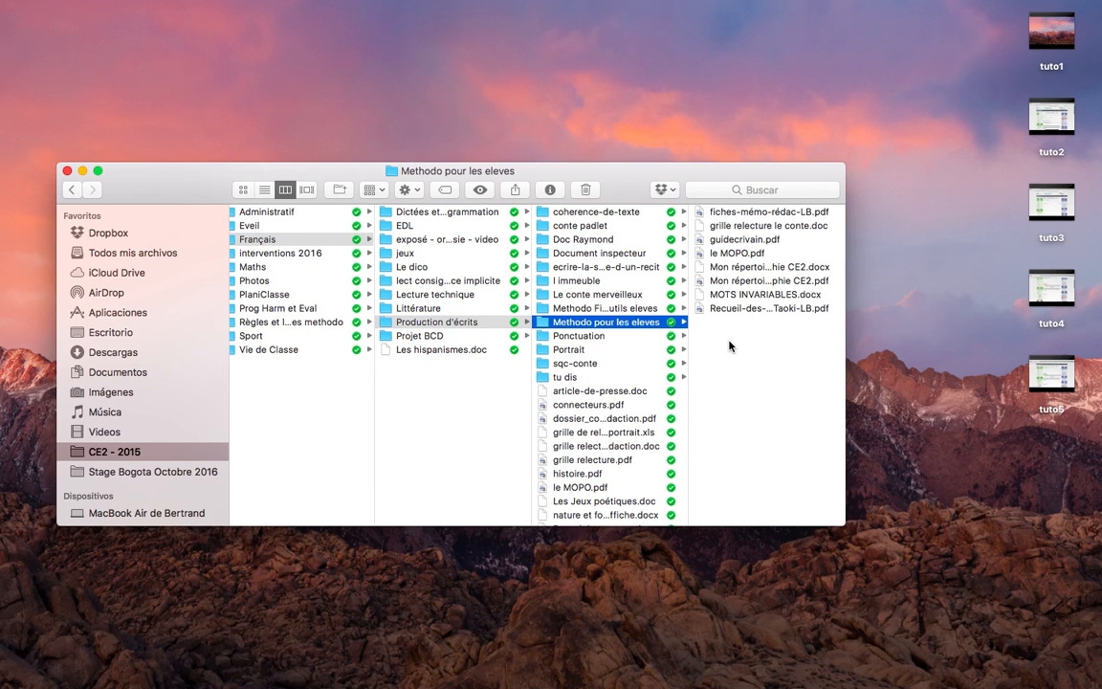
drag(735, 253, 629, 504)
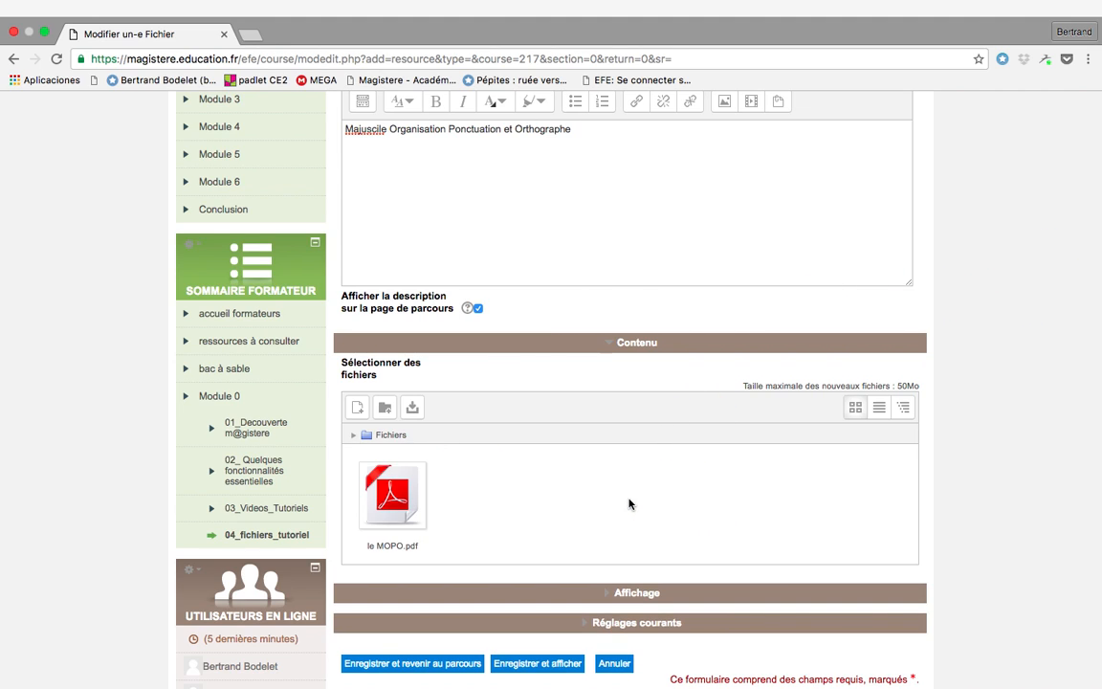
scroll(617, 507, down, 5)
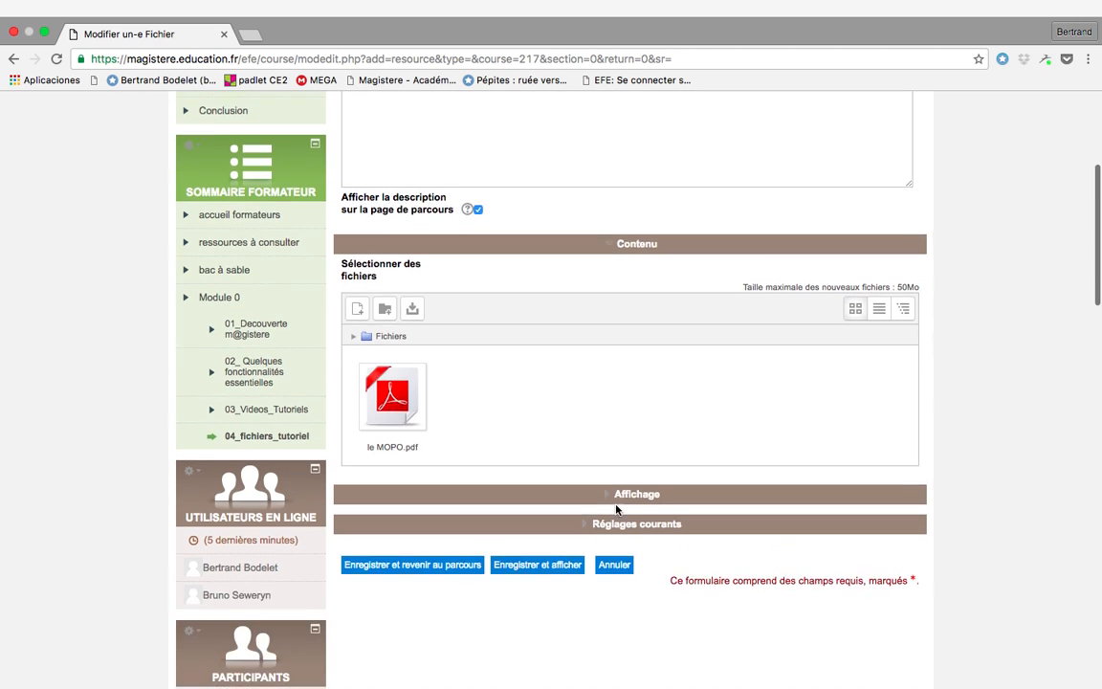
click(421, 428)
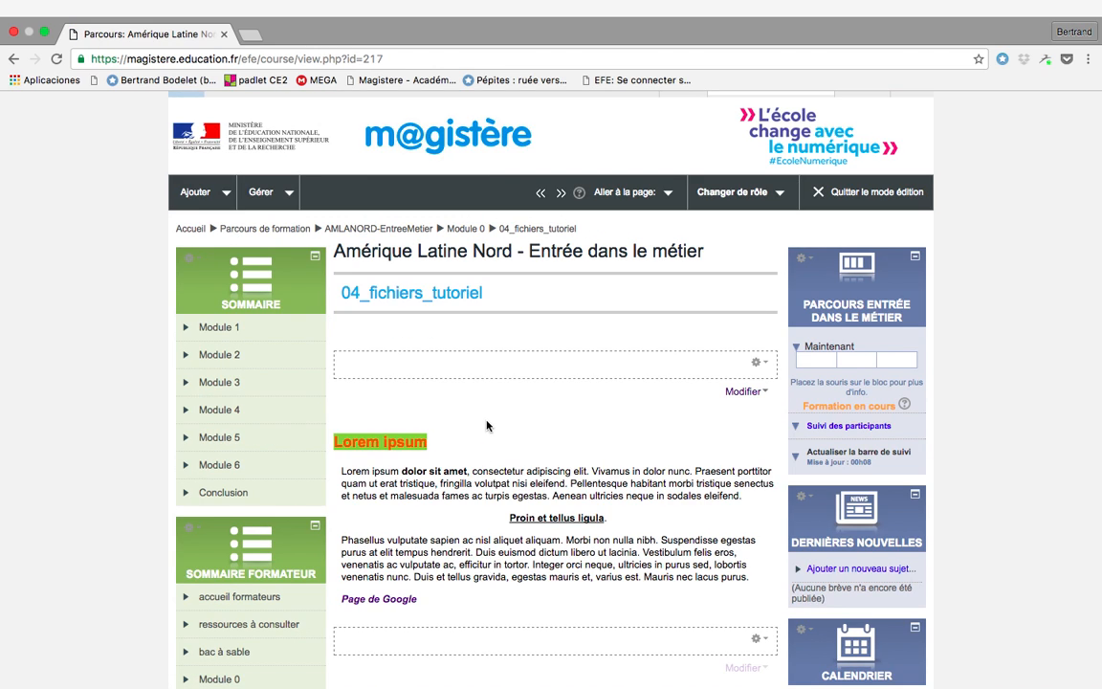
Step: Check the PDF attached to the Le Mopo resource from the course page, and return to the course page
scroll(592, 468, down, 2)
scroll(592, 467, down, 12)
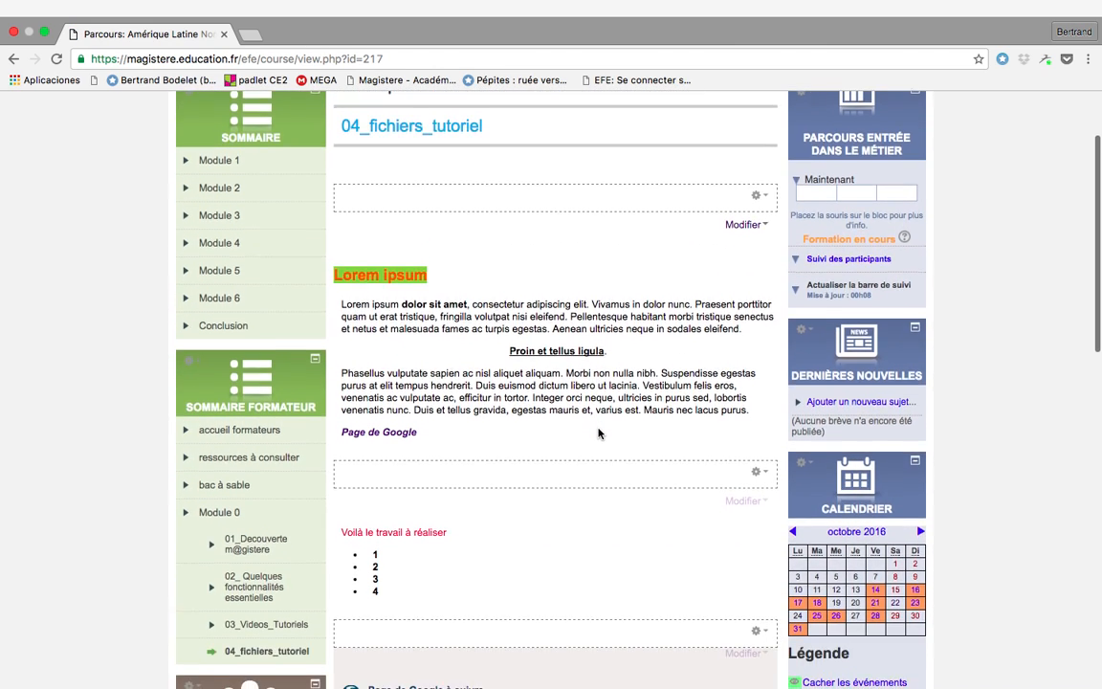
scroll(624, 434, down, 1)
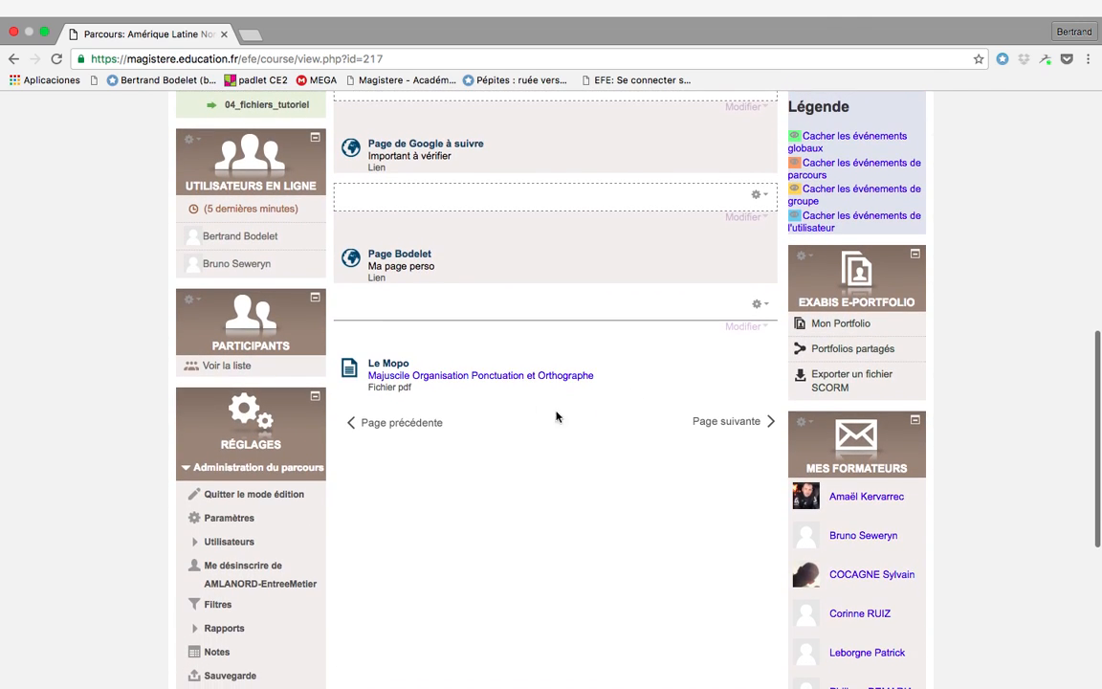
click(409, 379)
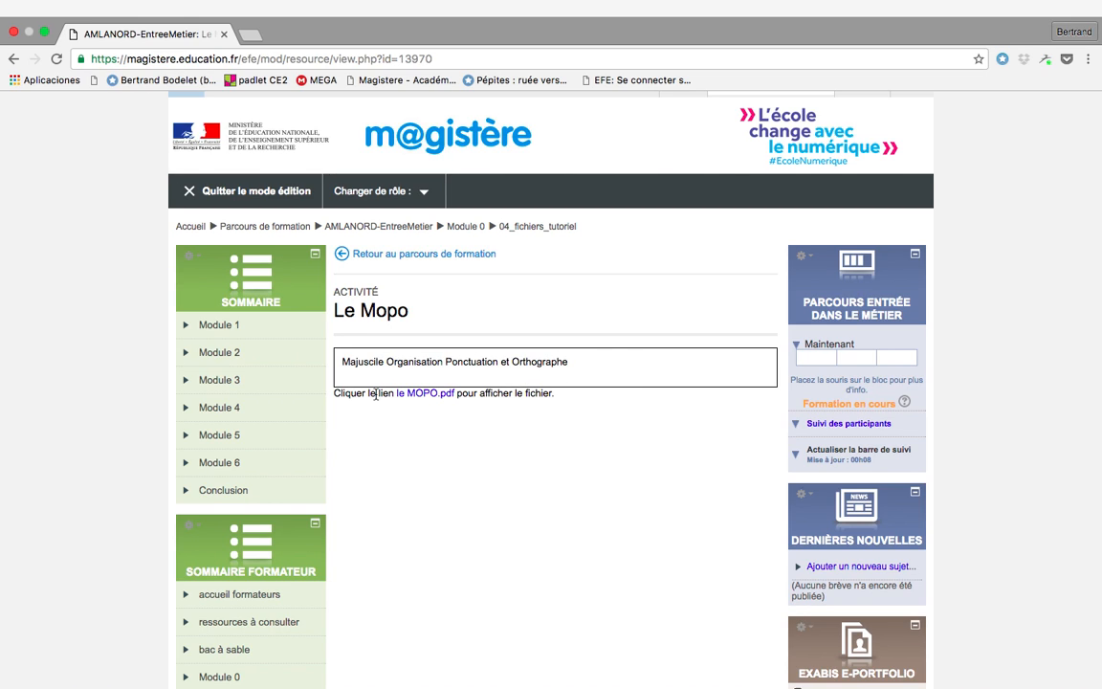
click(424, 393)
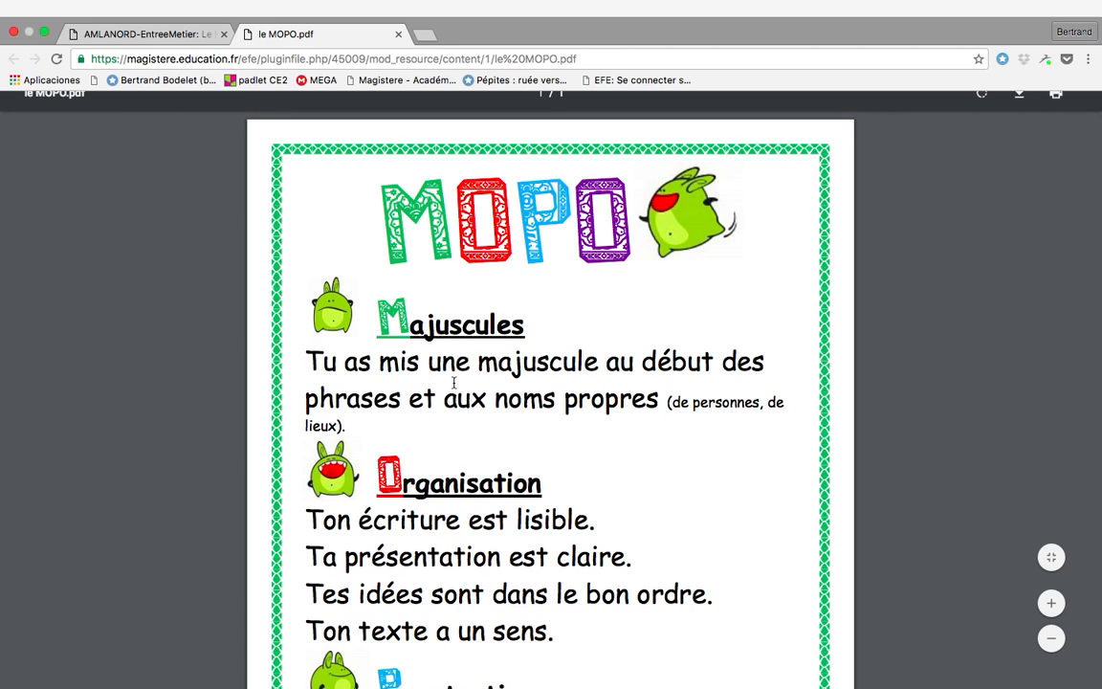
scroll(449, 377, down, 5)
scroll(447, 369, up, 5)
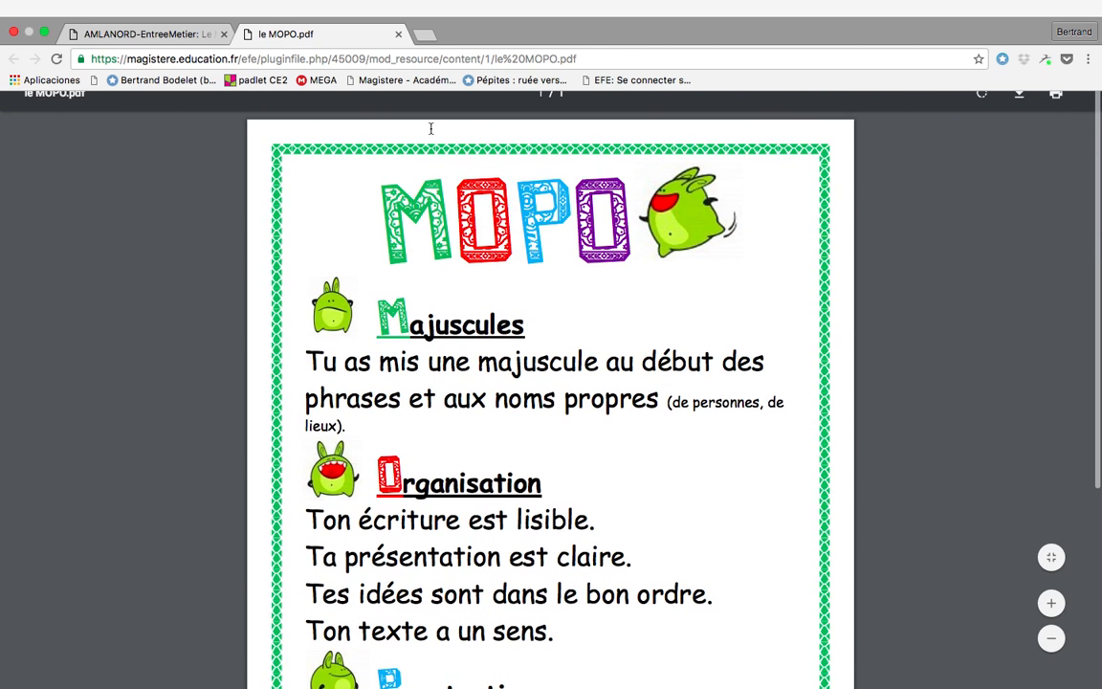
click(397, 34)
scroll(535, 335, left, 5)
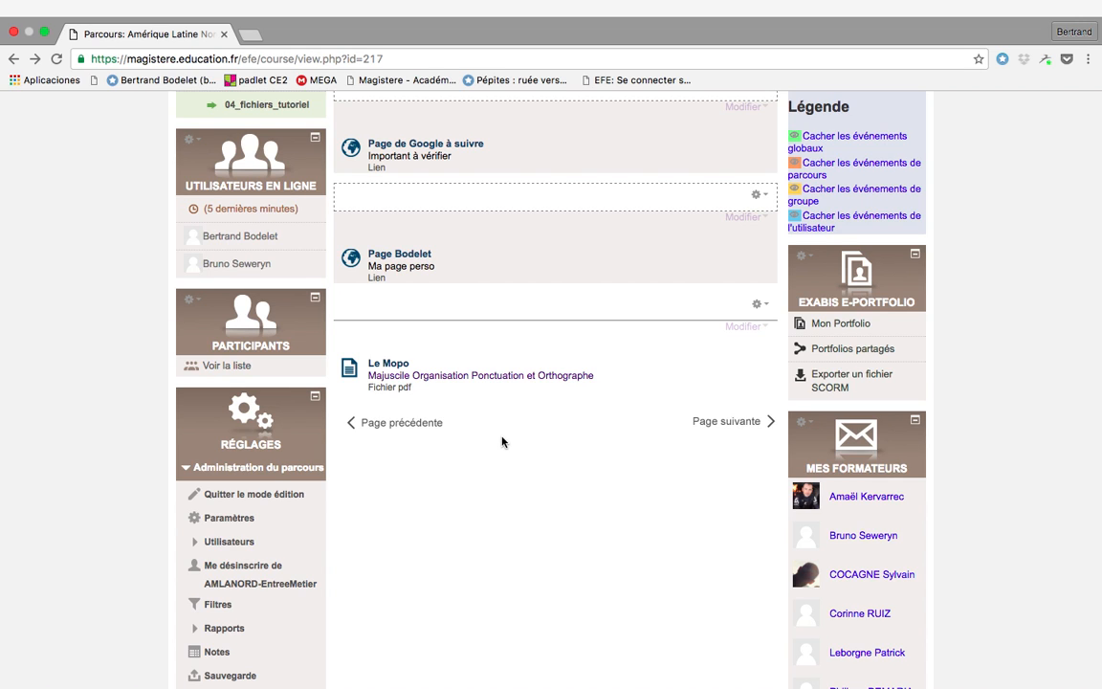
Step: Add another Fichier resource to the course page and name it "Mots Outils"
scroll(481, 431, up, 10)
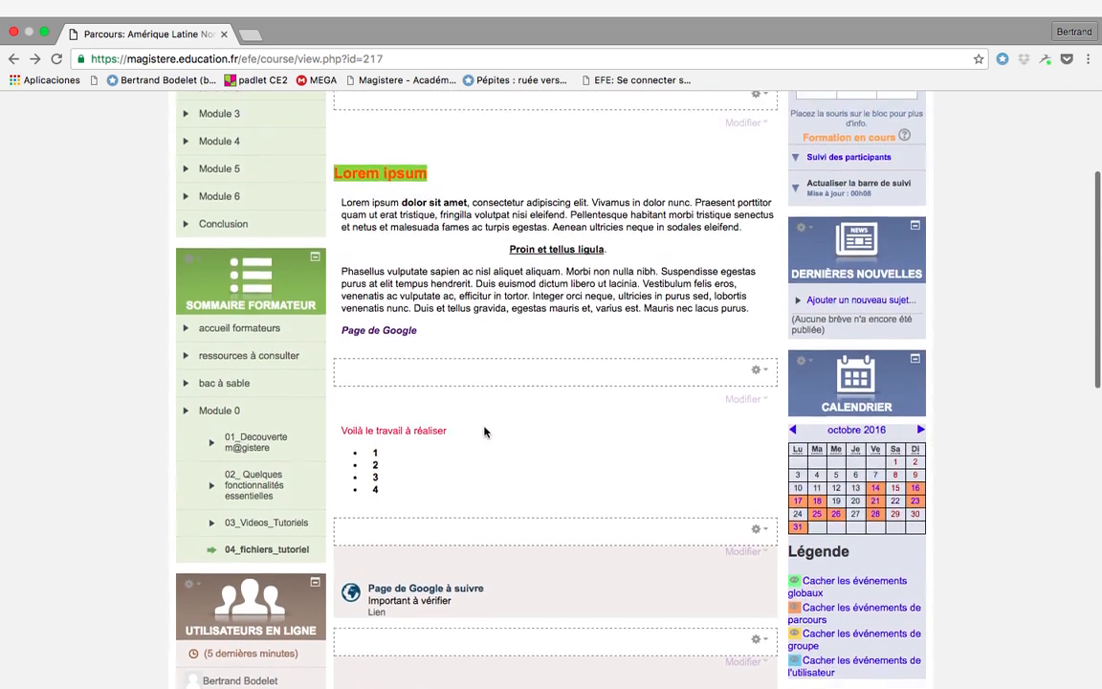
scroll(466, 414, up, 3)
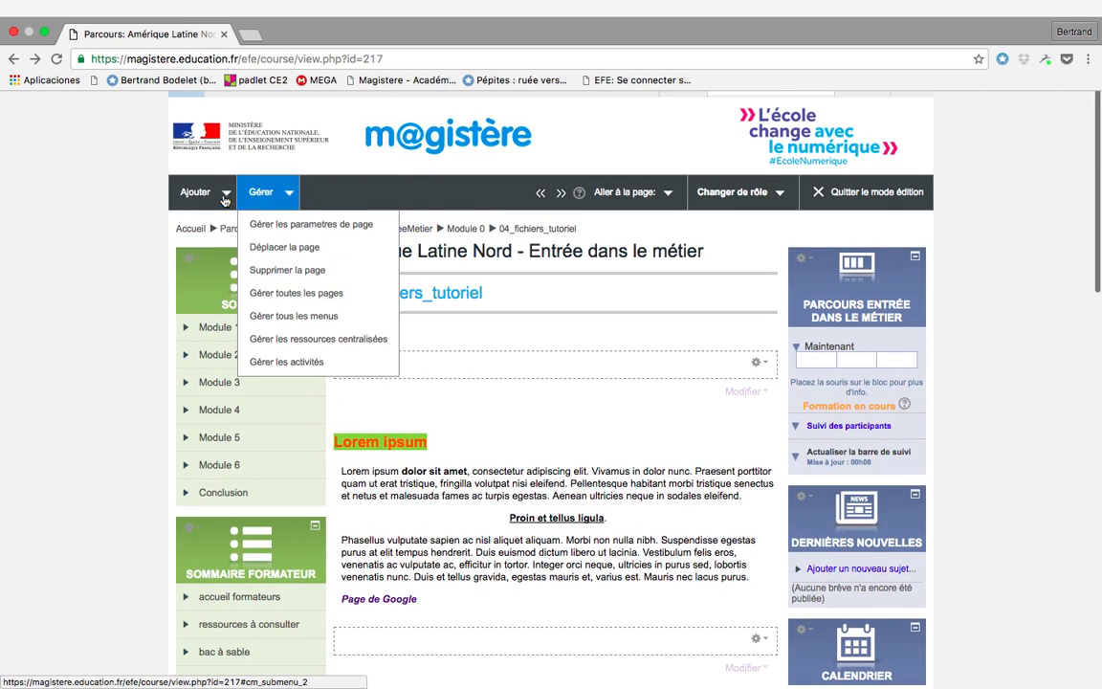
mouse_move(215, 199)
click(235, 246)
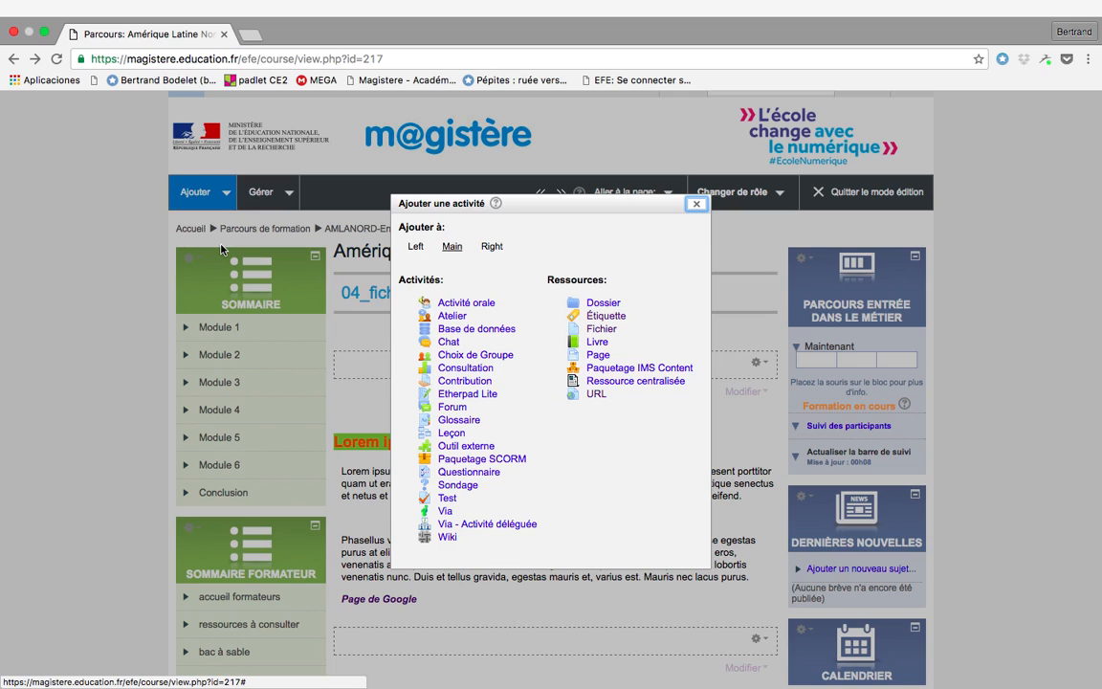
click(602, 330)
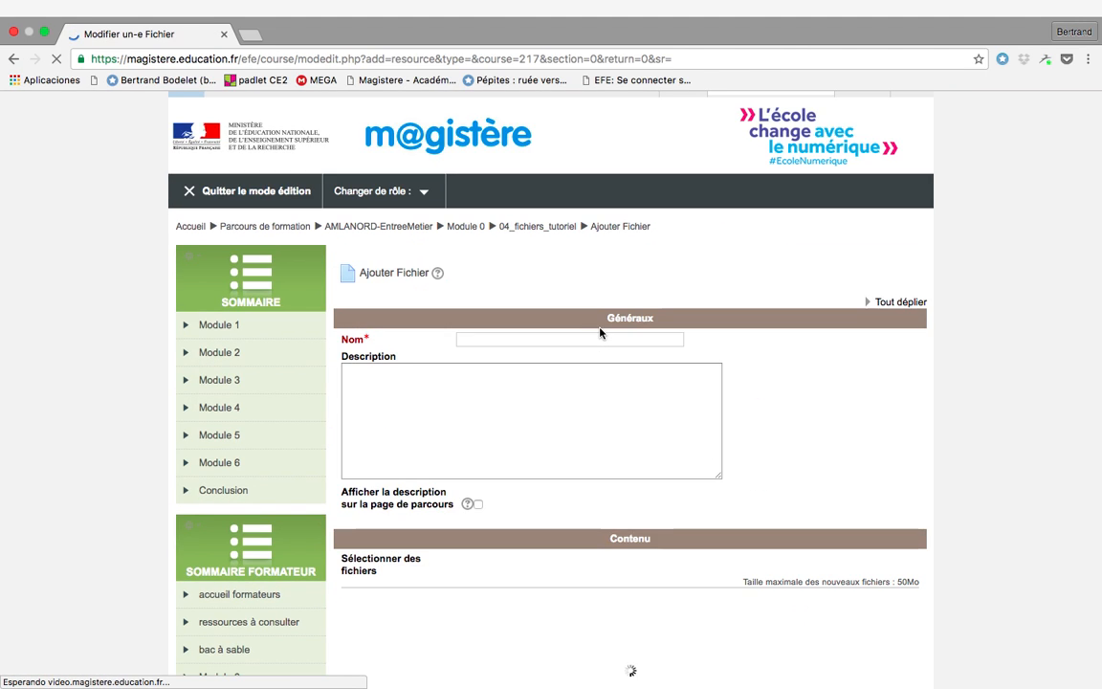
click(490, 341)
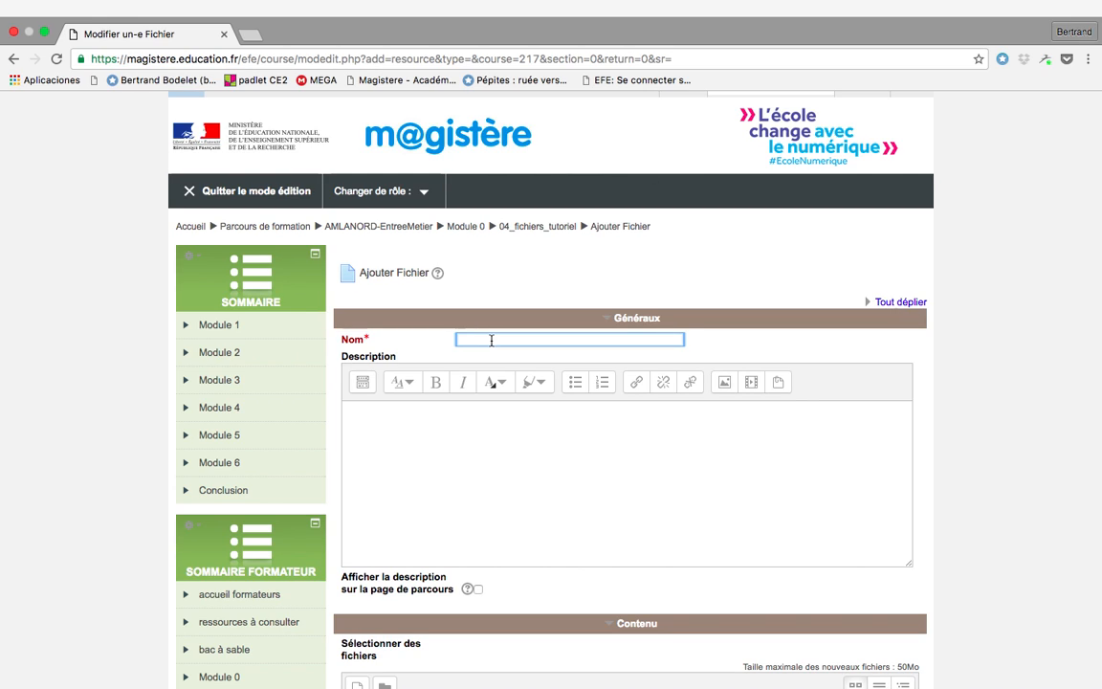
text(Mots Outils)
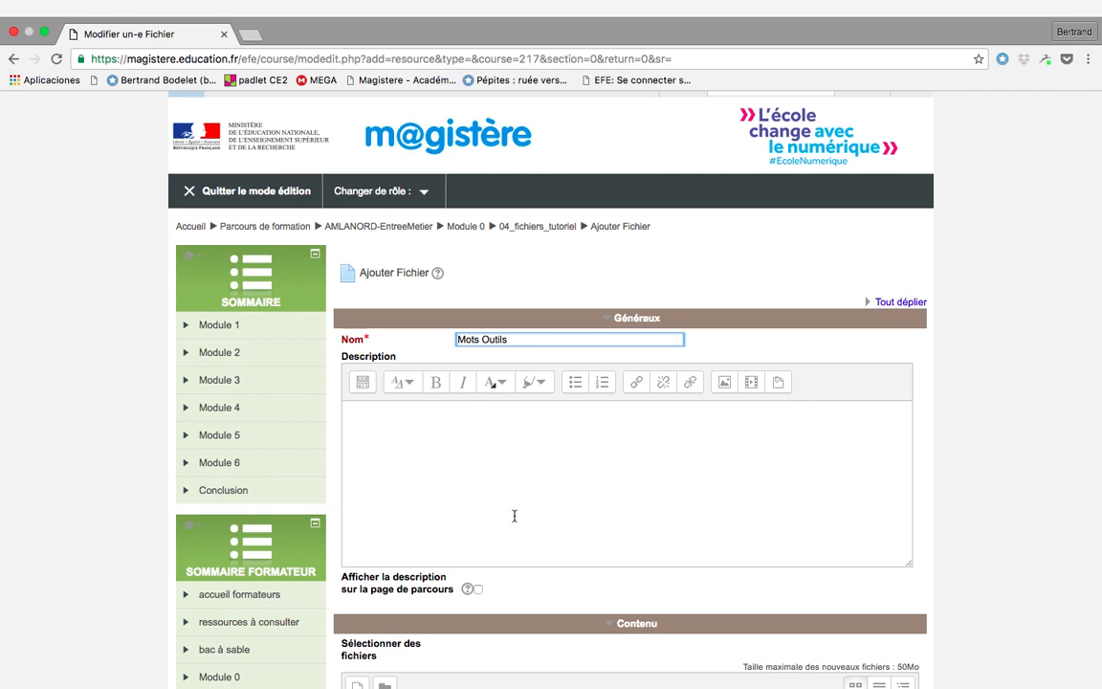
Step: Describe the resource as "Liste à connaître" and have the description displayed on the course page
click(460, 416)
text(Li)
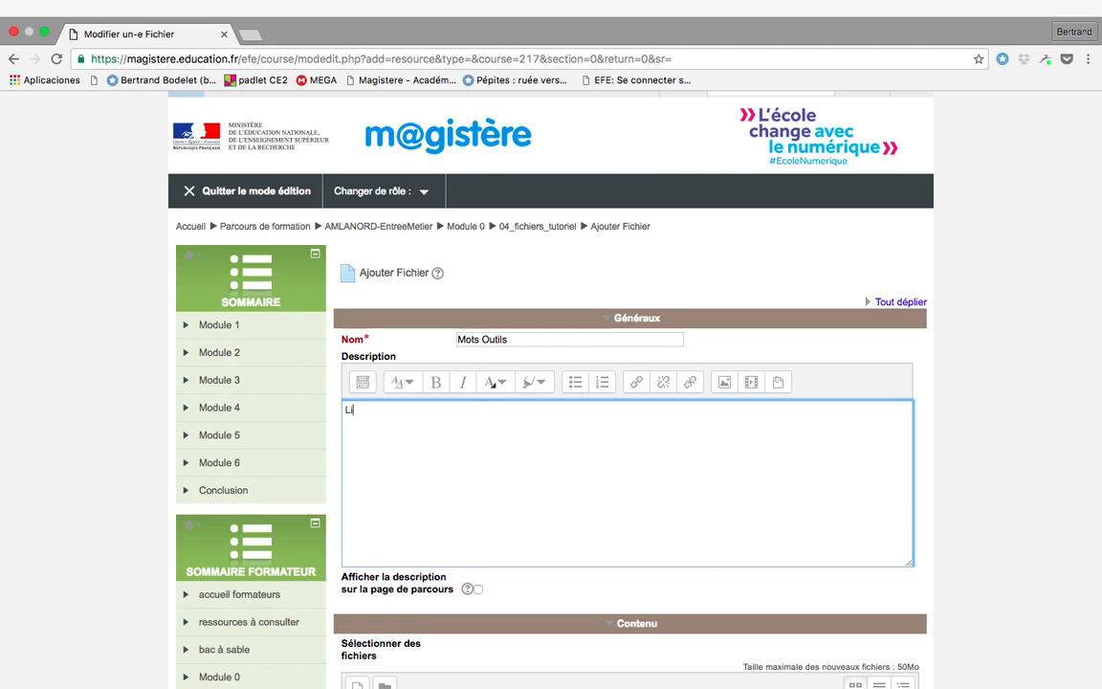
text(ste )
text(à co)
text(nna)
text(^)
text(ître)
click(478, 590)
Step: Upload MOTS INVARIABLES.docx through the file picker from Dropbox > CE2 - 2015 > Français > Production d'écrits > Methodo Fiches Outils eleves
scroll(514, 541, down, 4)
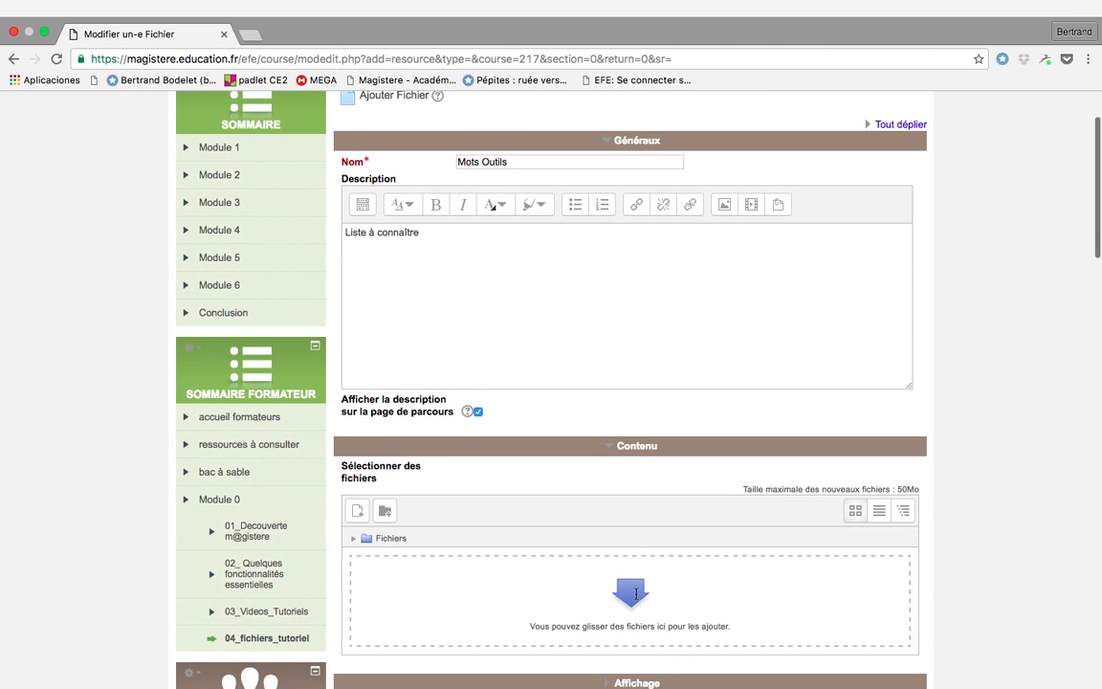
click(634, 593)
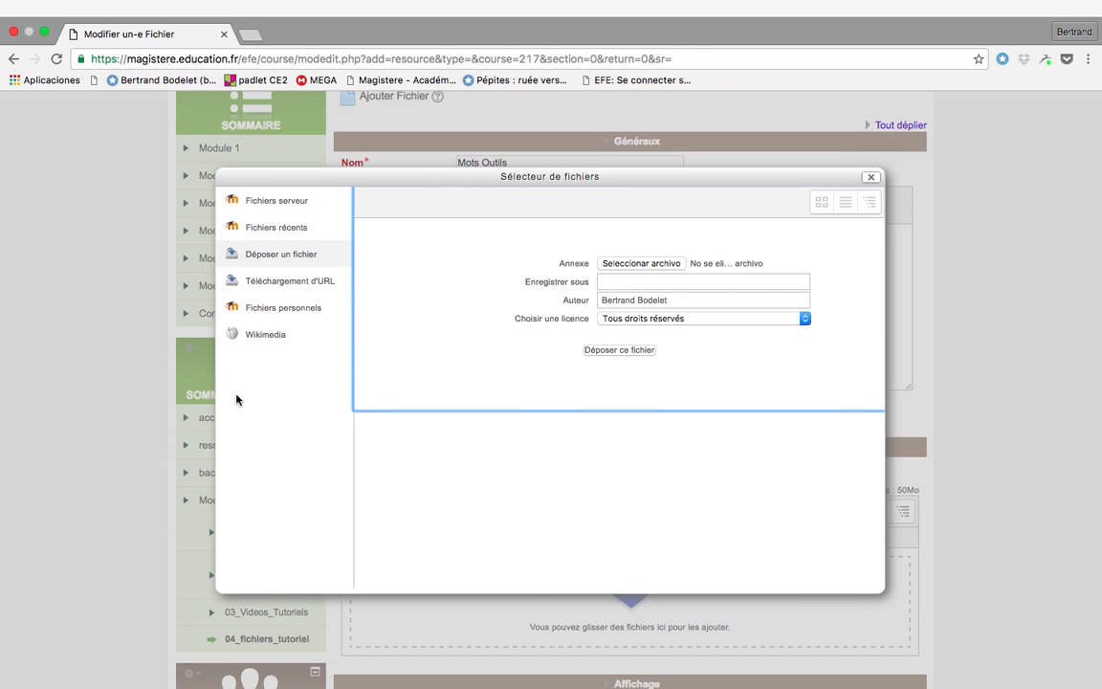
scroll(172, 418, up, 1)
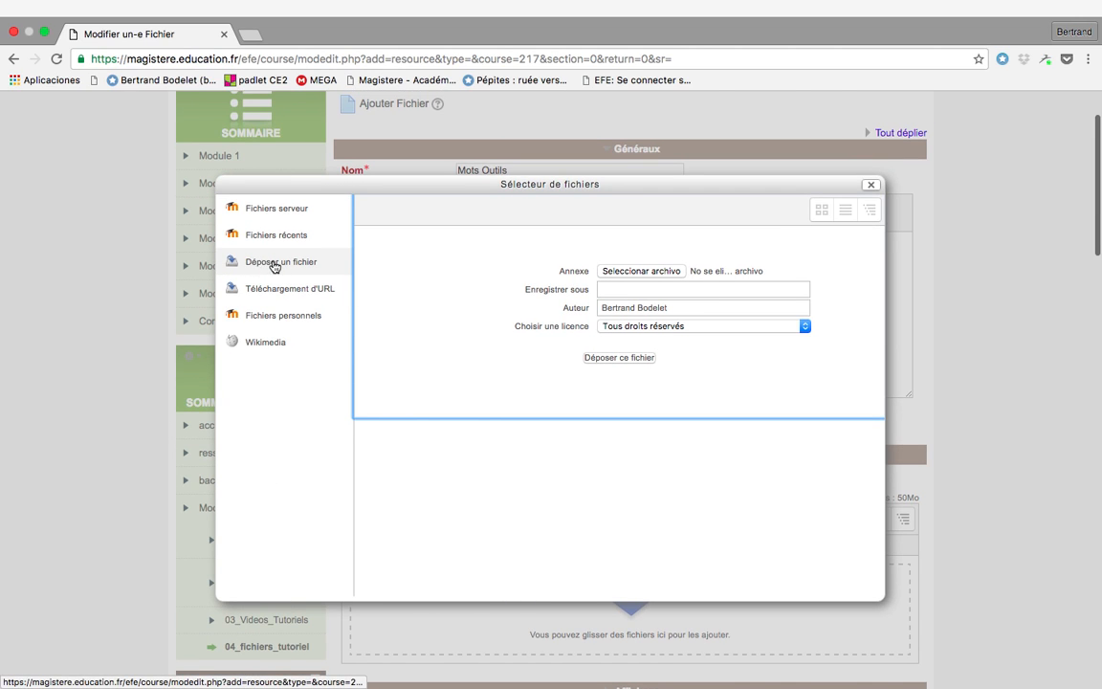
scroll(256, 266, up, 1)
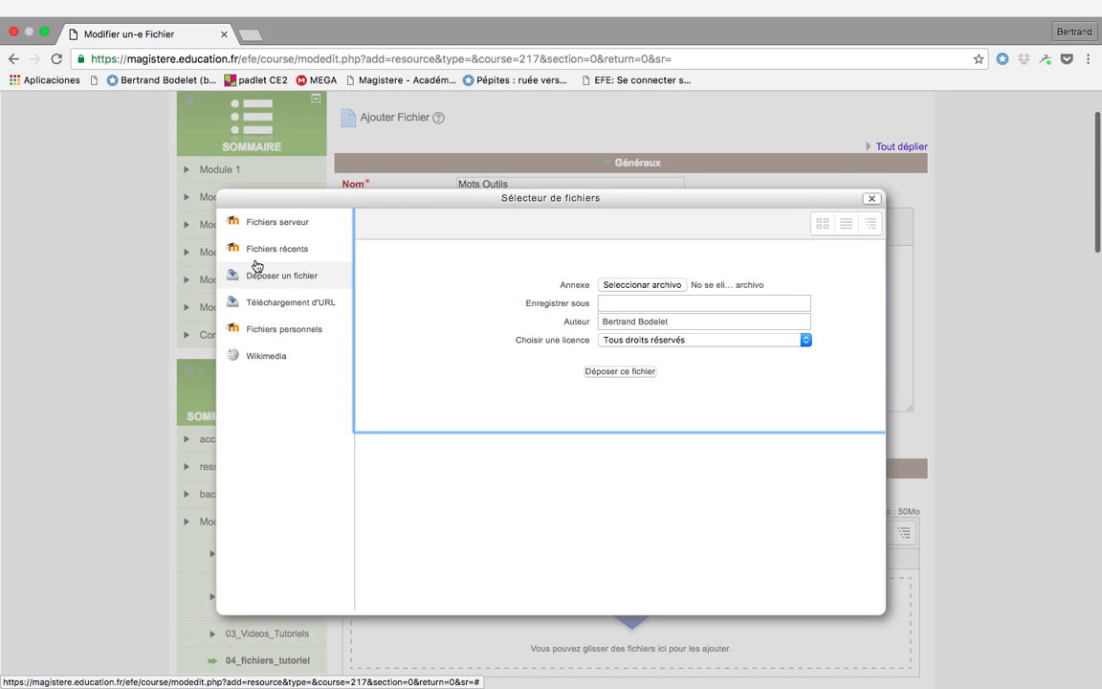
click(665, 286)
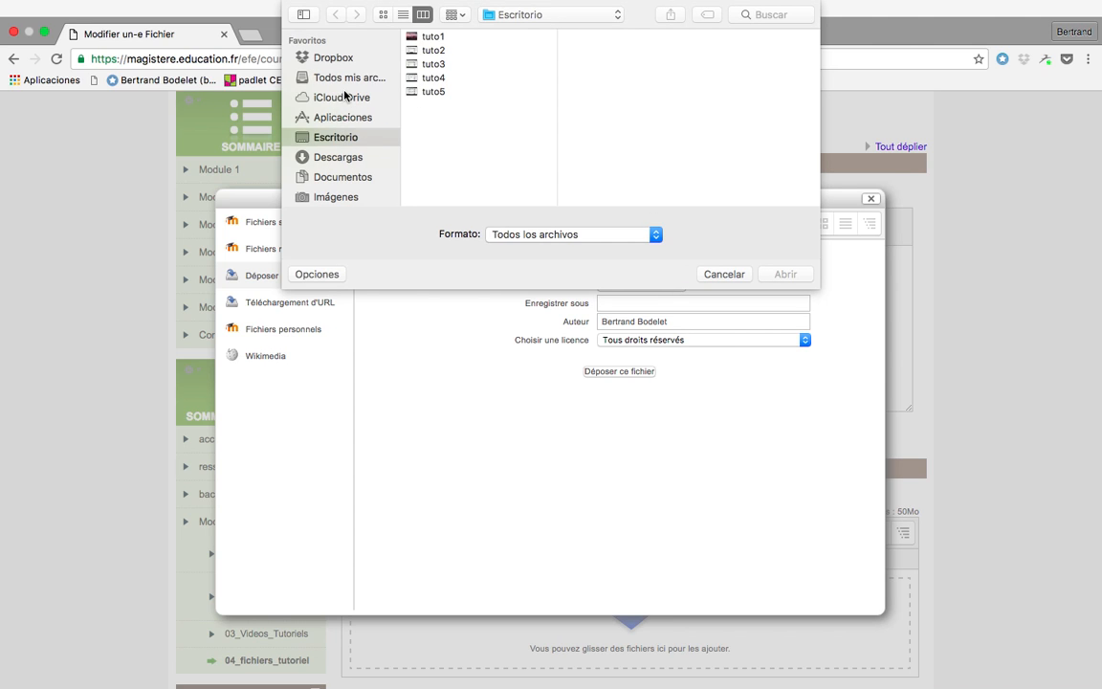
click(335, 58)
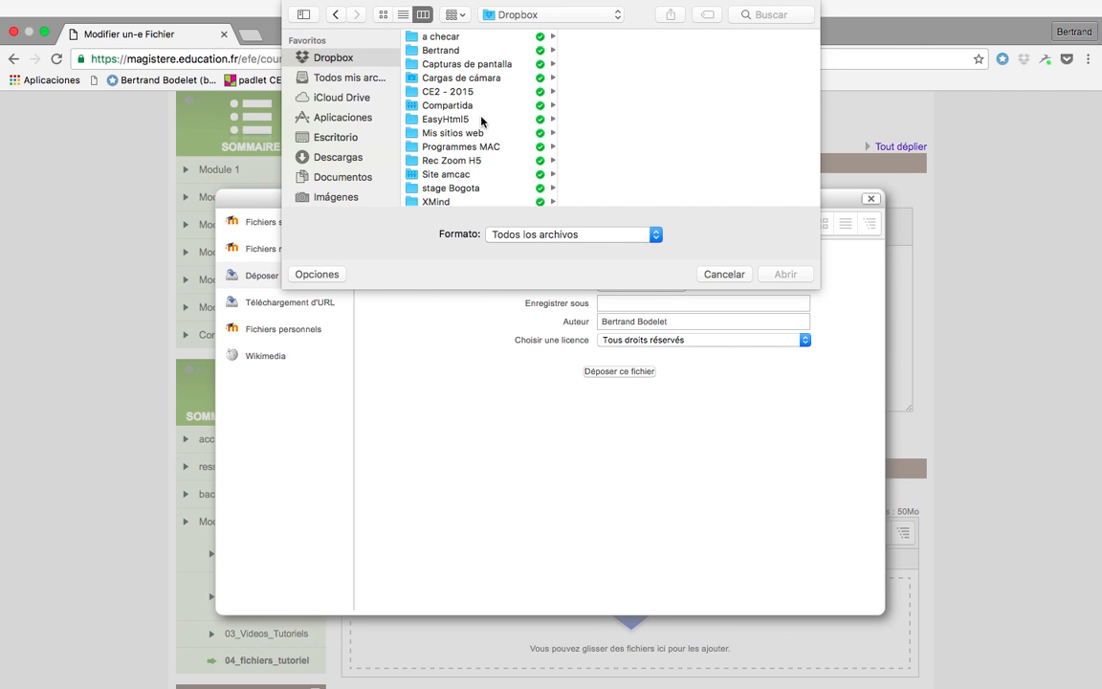
click(421, 91)
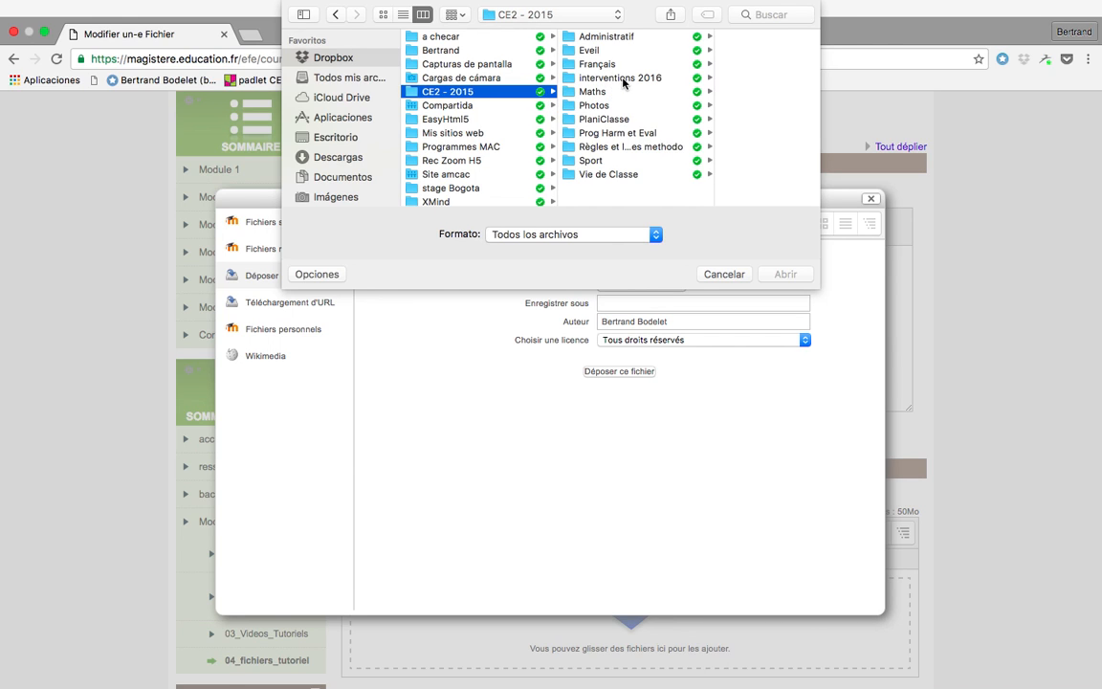
click(573, 64)
click(703, 146)
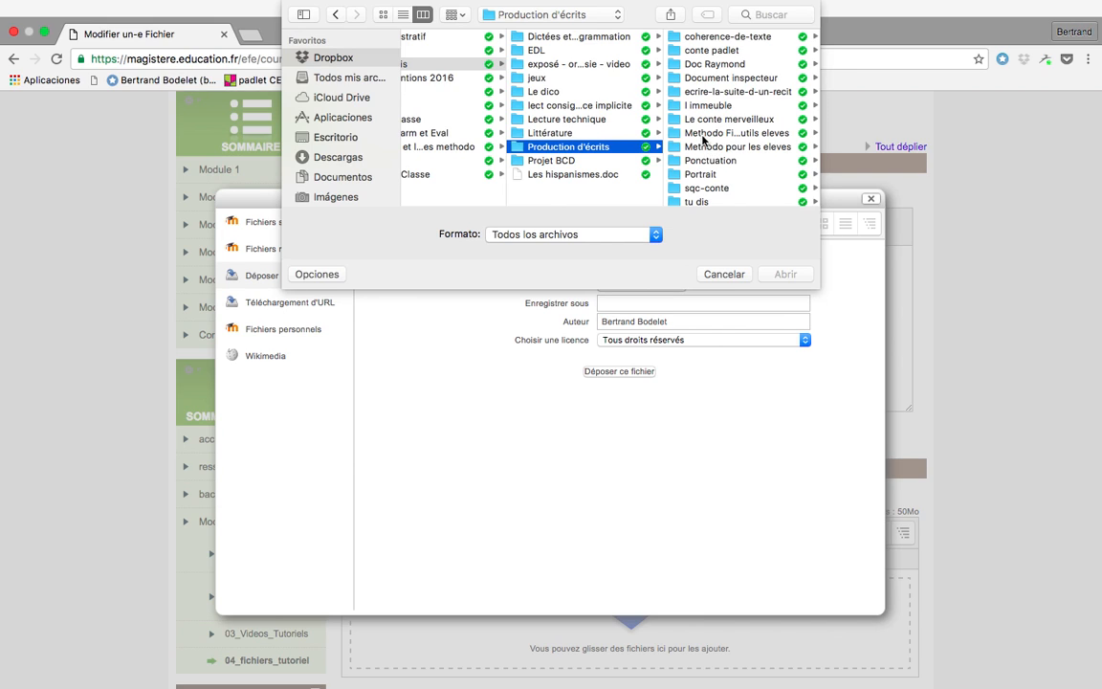
click(712, 133)
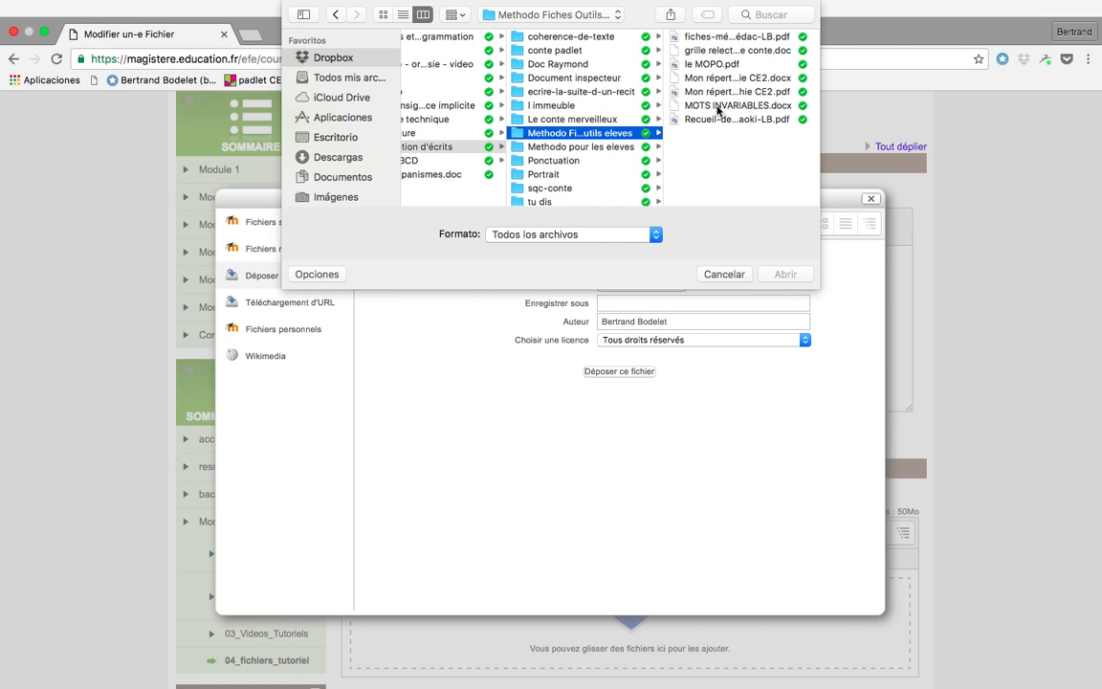
click(718, 107)
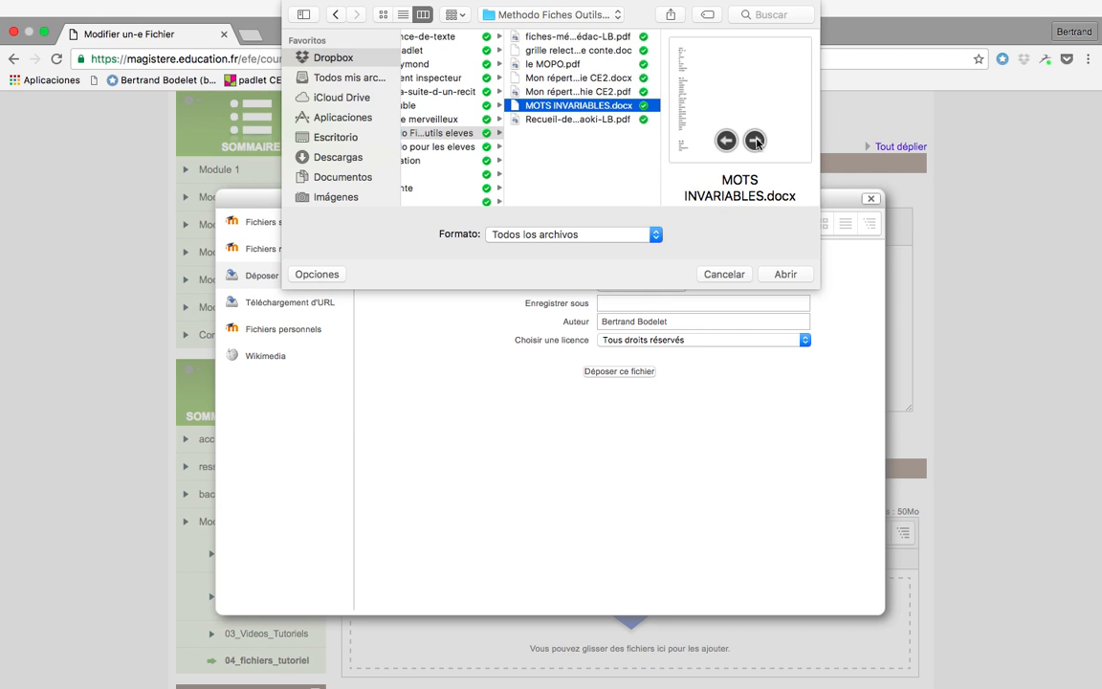
click(783, 274)
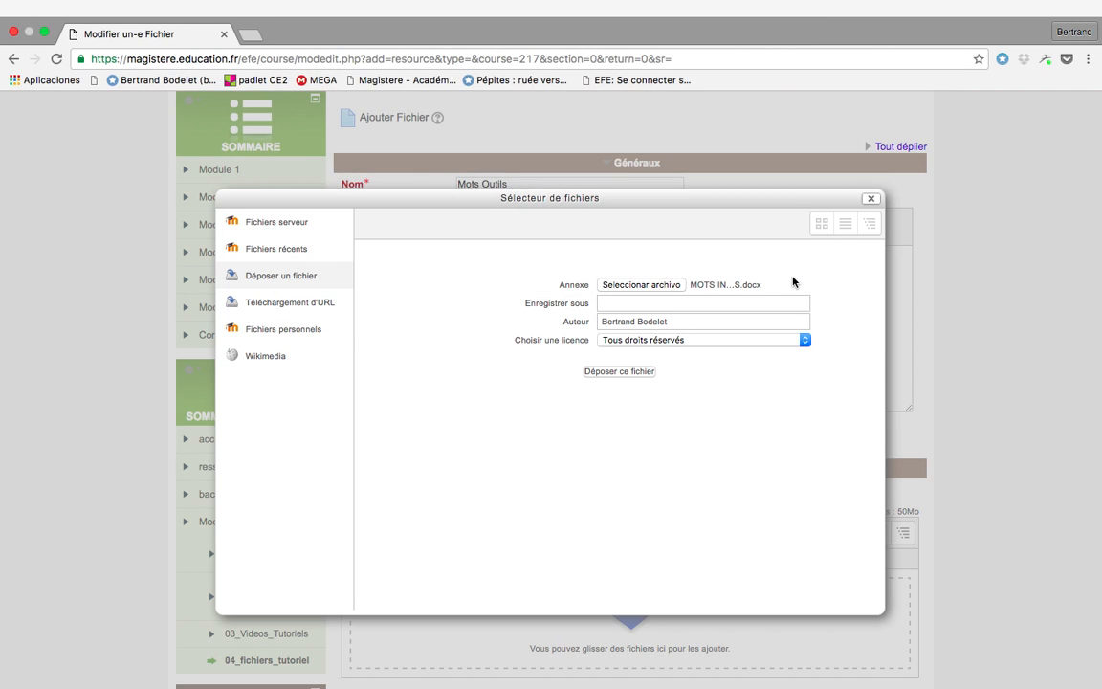
click(595, 371)
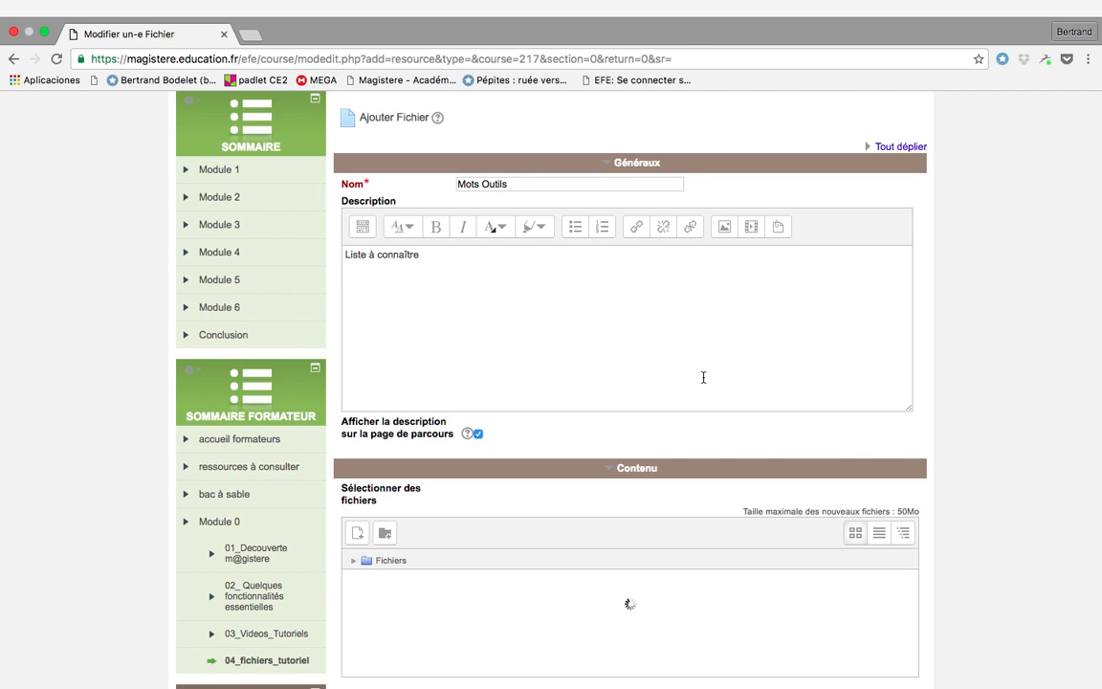
Step: Save the Mots Outils resource, return to the course, and check its entry on the page
scroll(634, 494, down, 3)
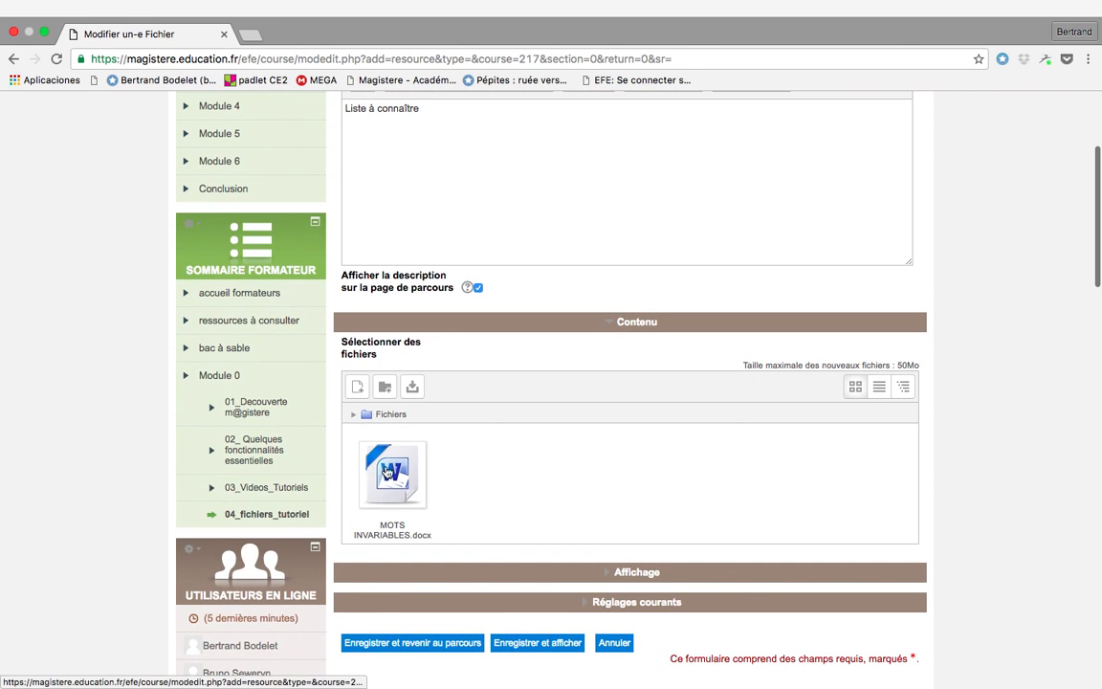
scroll(718, 490, down, 1)
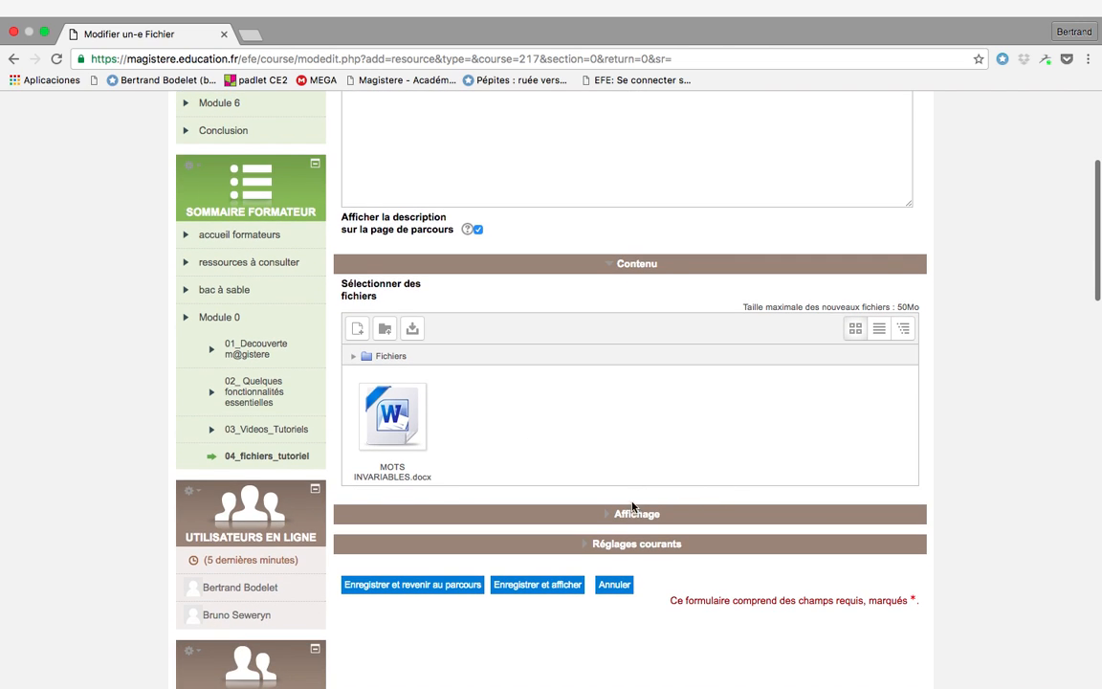
click(429, 587)
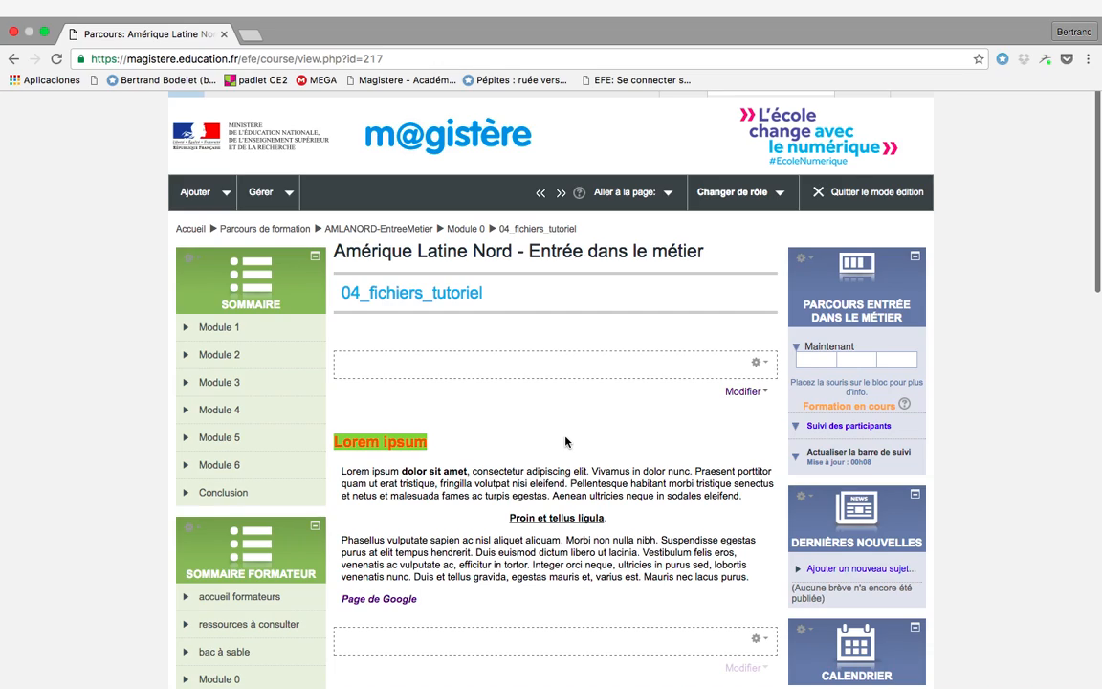
scroll(565, 441, down, 5)
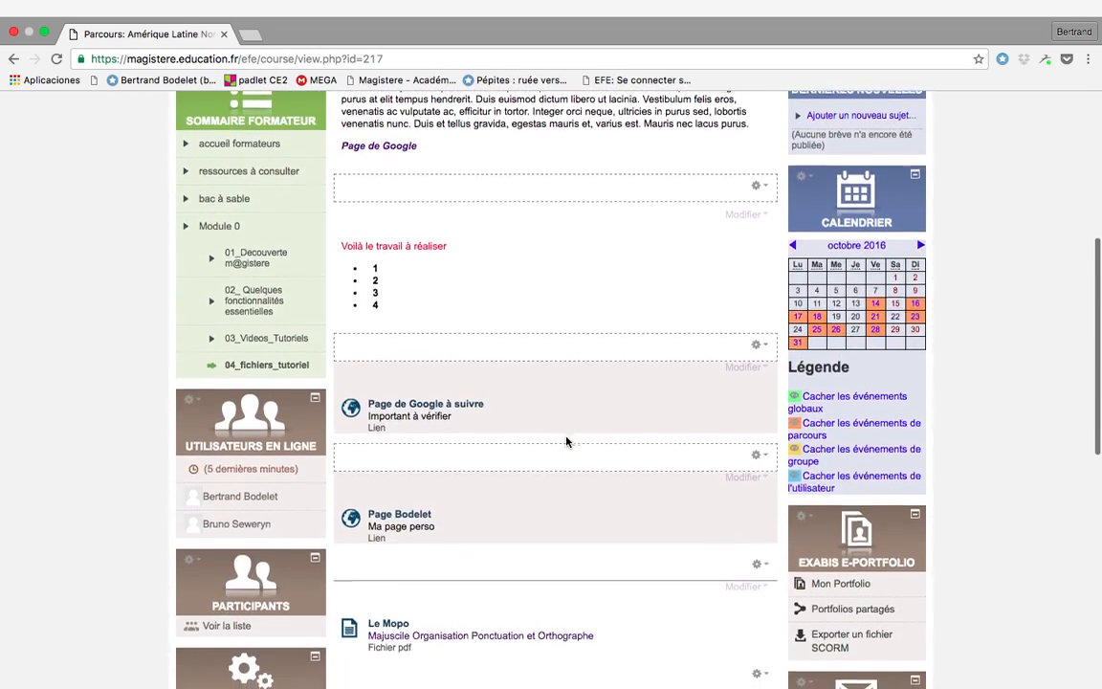
scroll(565, 441, down, 4)
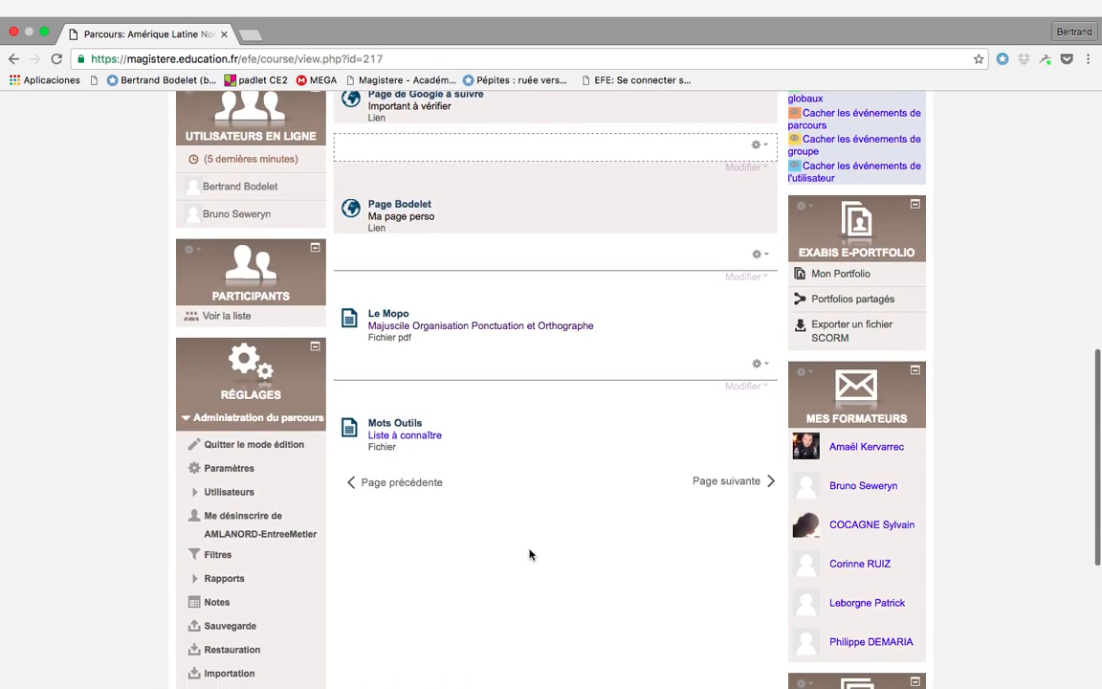
Step: Add another Fichier resource to the course page and name it "Plusieurs Fichiers"
scroll(529, 545, up, 4)
scroll(529, 541, up, 4)
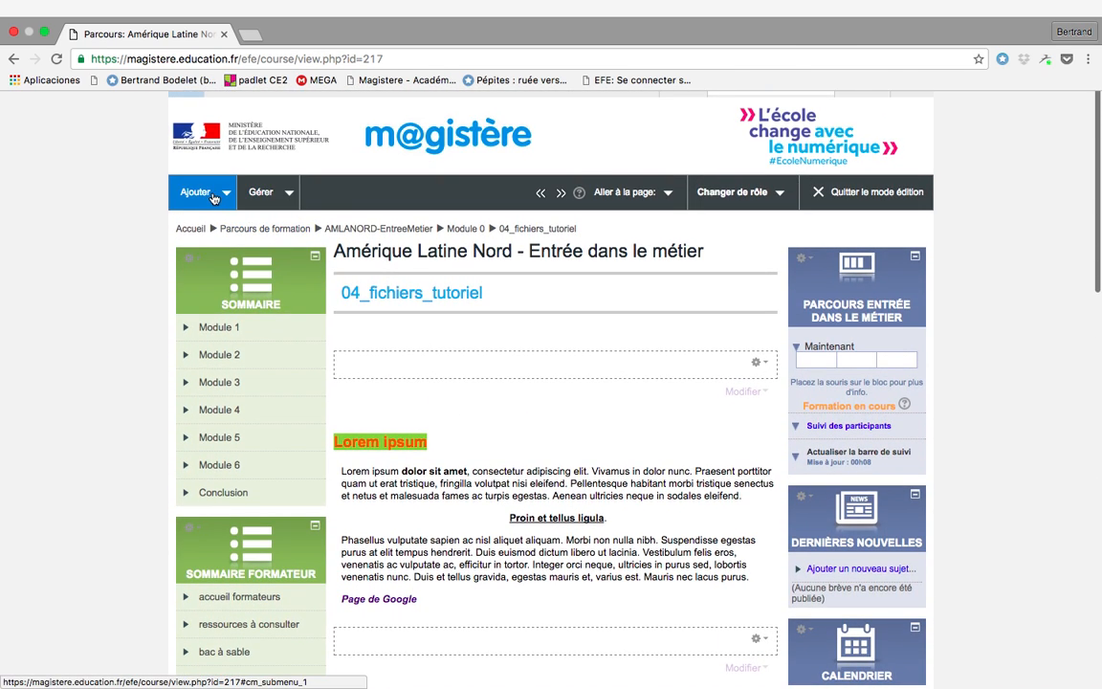
click(199, 192)
click(205, 247)
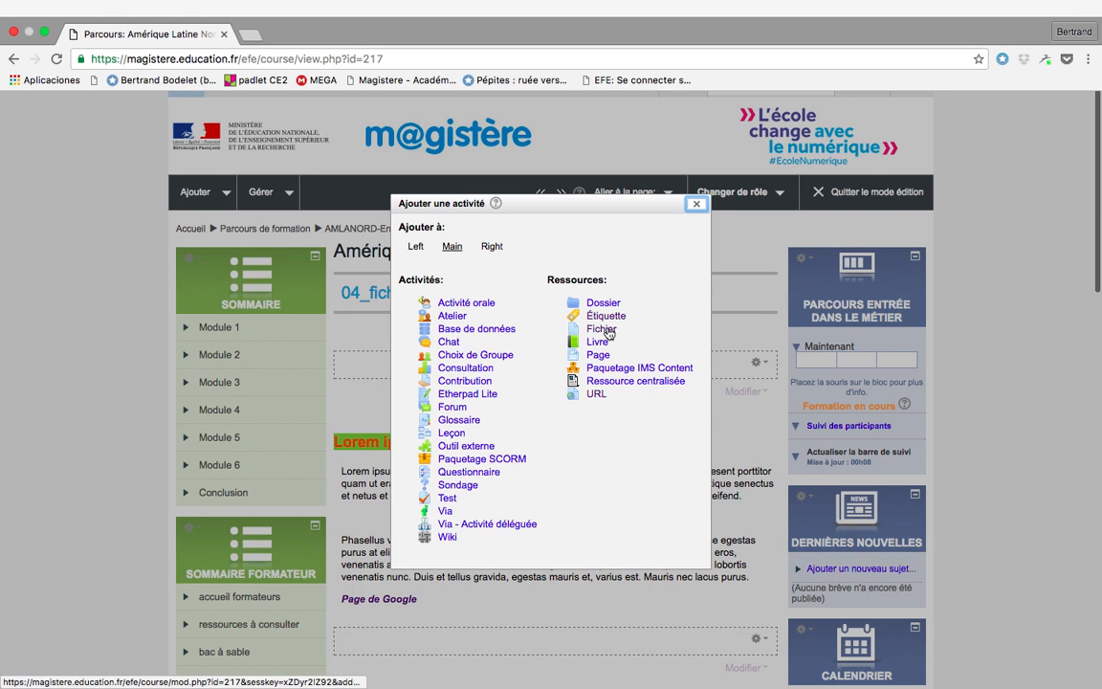
click(606, 329)
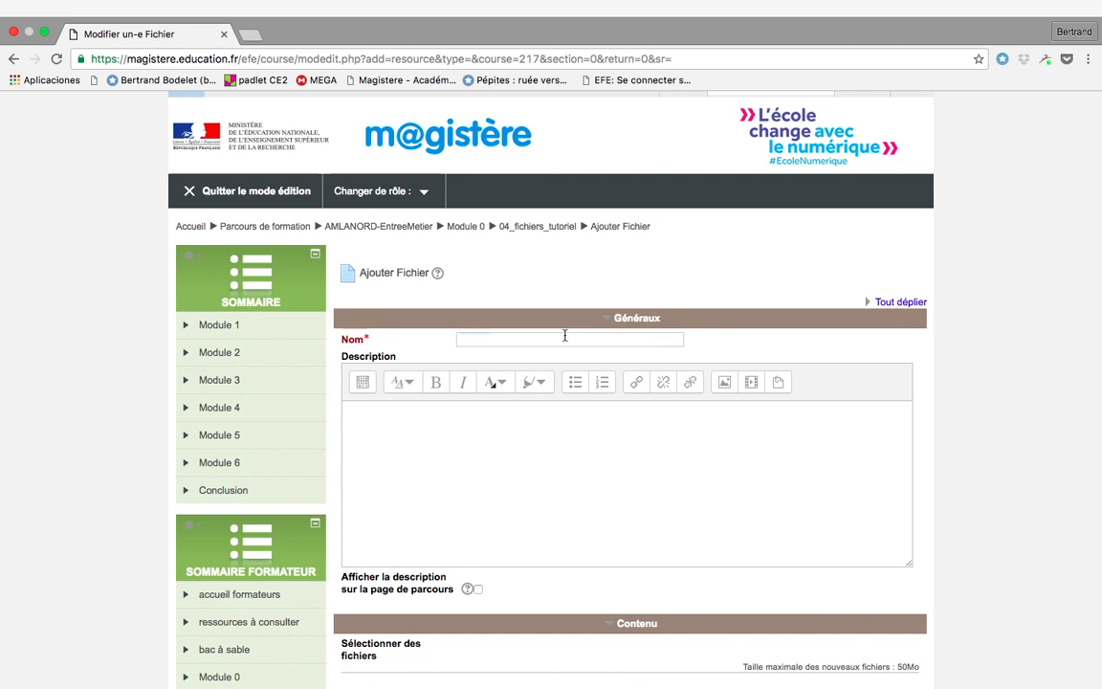
click(565, 336)
text(Plusie)
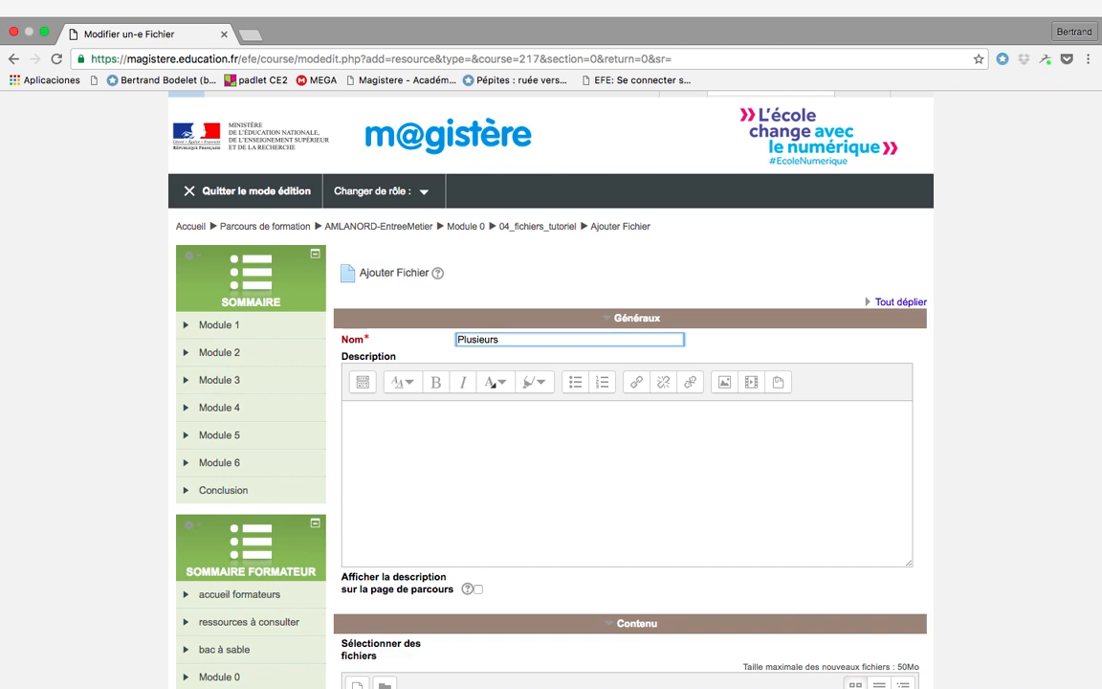
text(urs)
Step: Try to select several files at once in the Methodo Fiches Outils eleves folder for upload to the Plusieurs Fichiers resource
scroll(591, 429, down, 5)
click(629, 561)
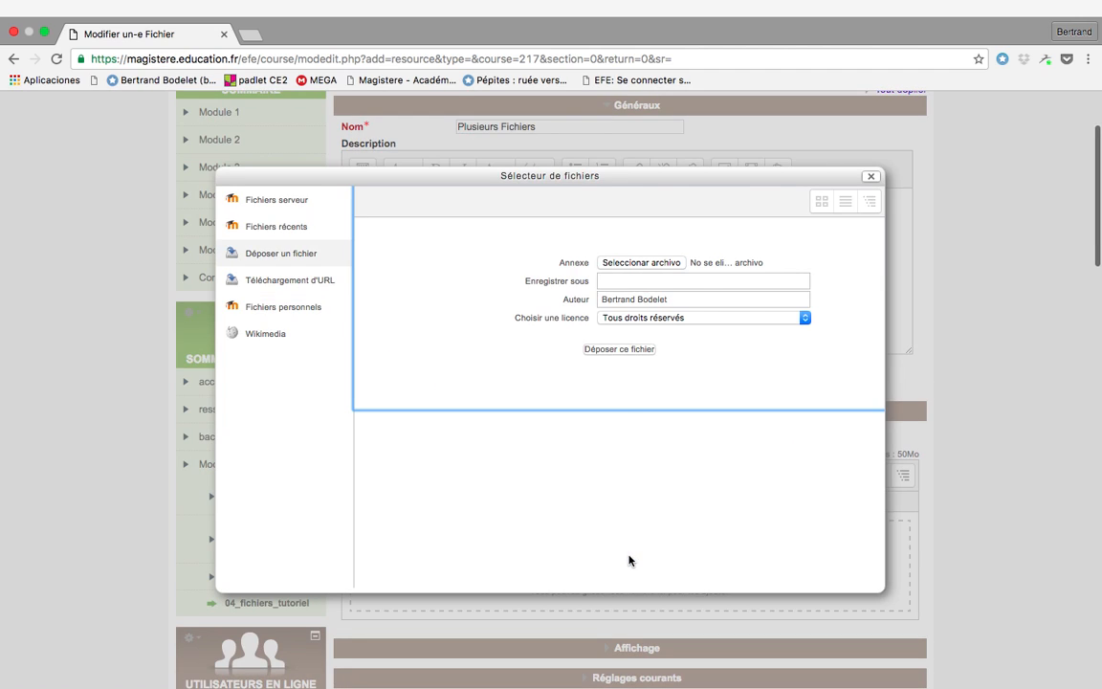
click(631, 262)
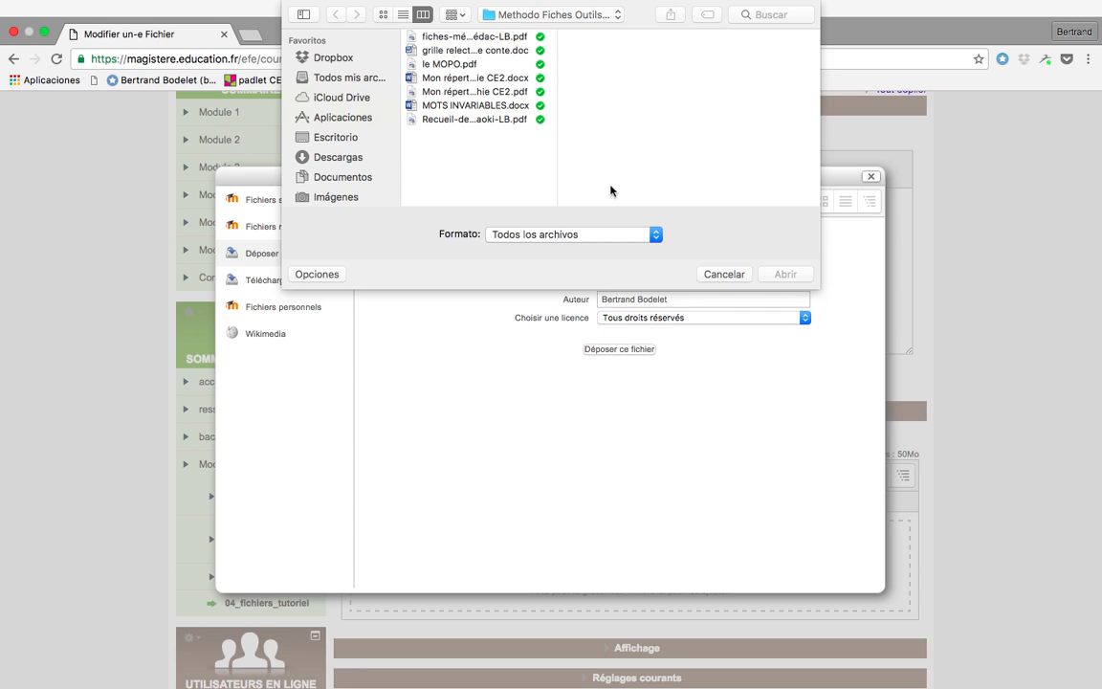
click(462, 79)
click(466, 91)
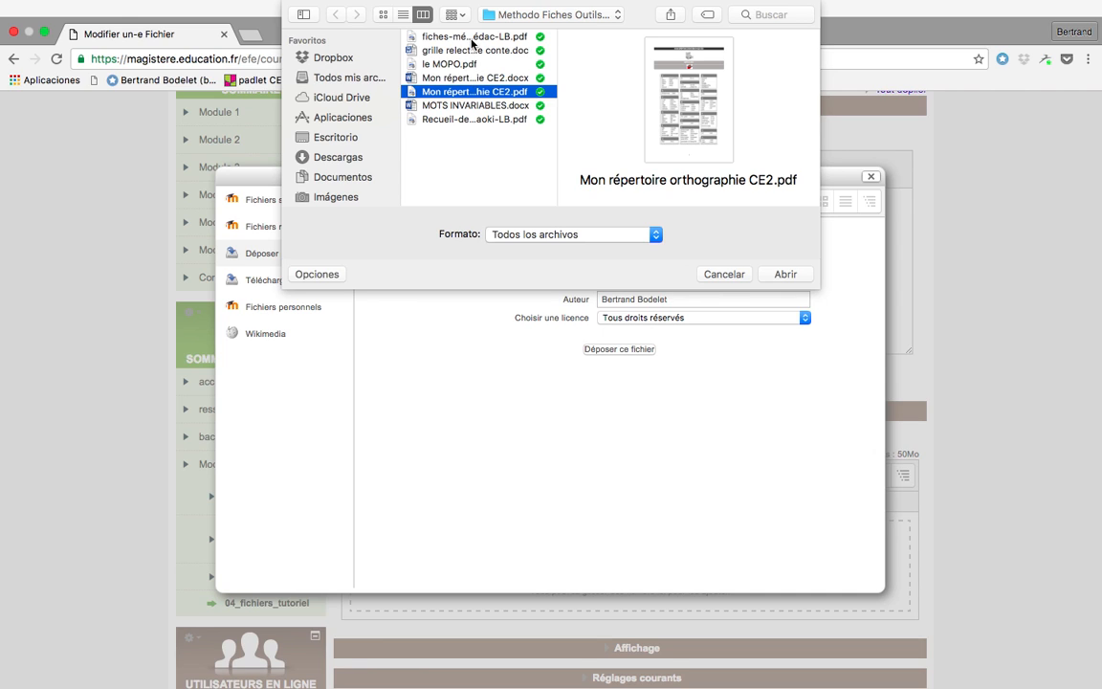
click(472, 40)
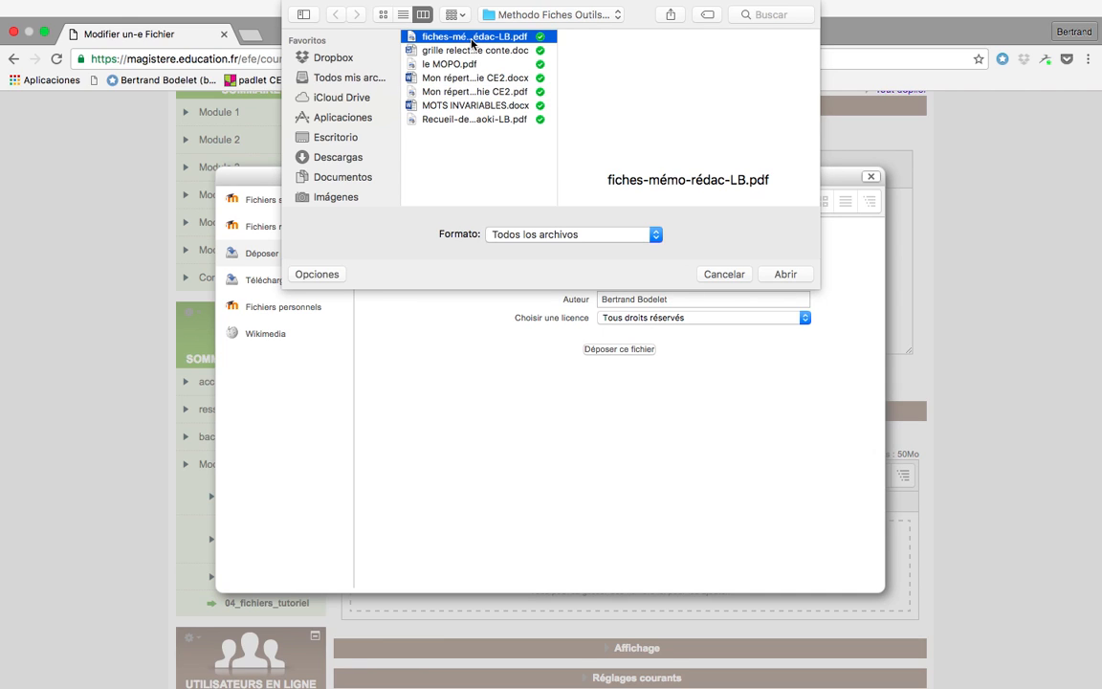
click(456, 95)
click(429, 40)
click(468, 67)
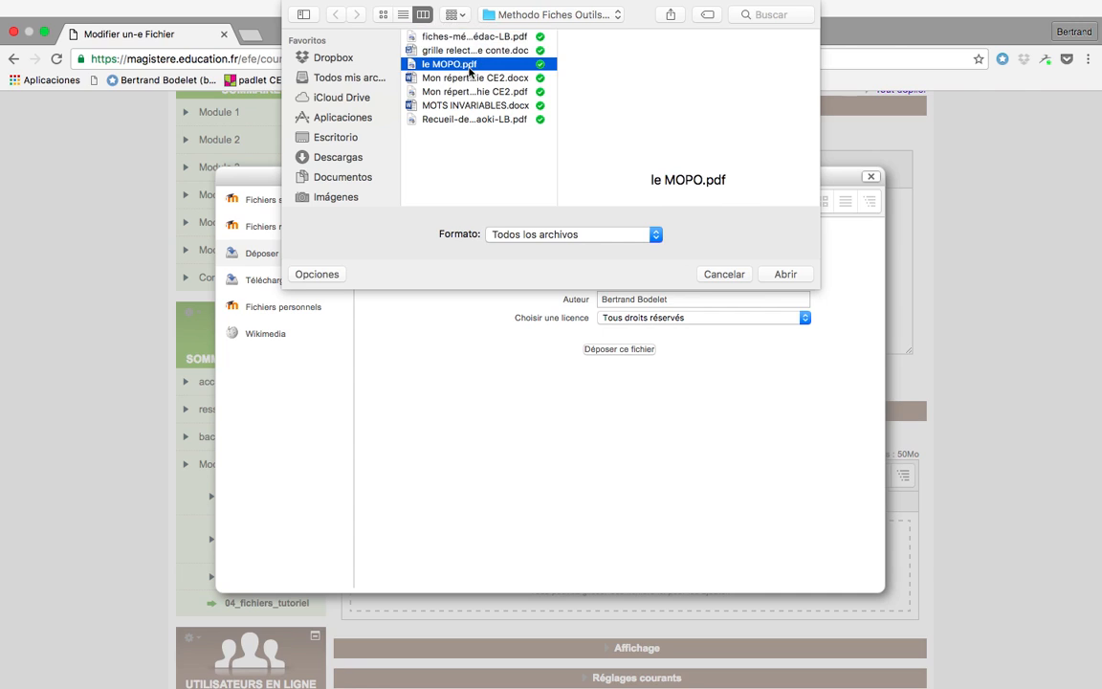
click(468, 90)
click(467, 105)
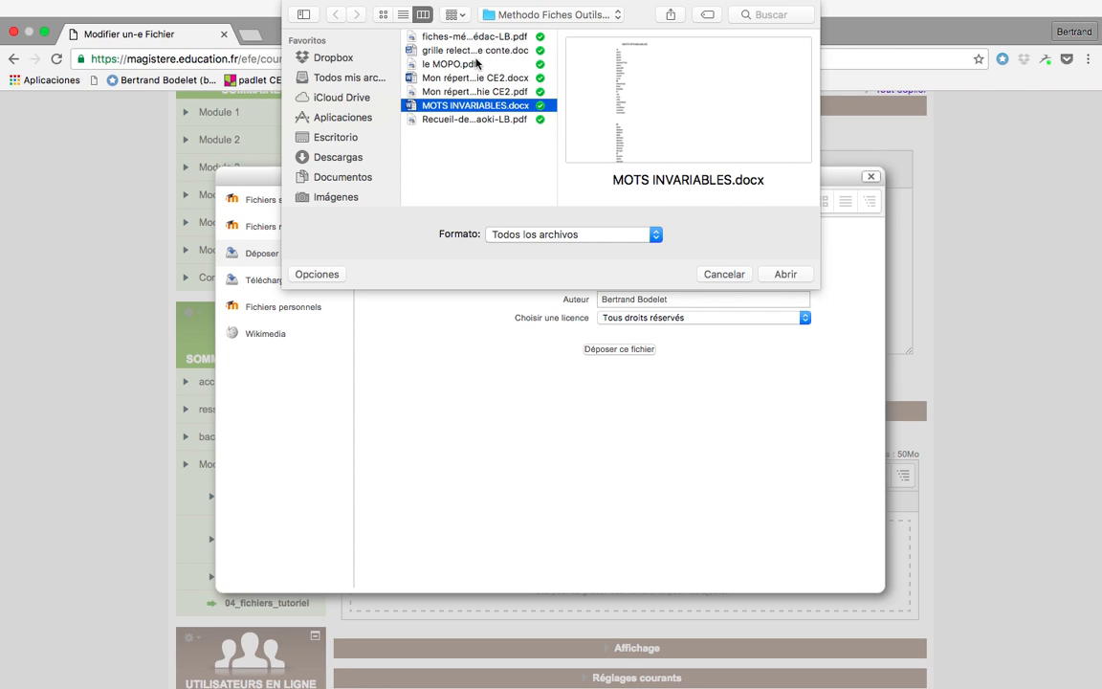
Step: Upload Recueil-des-mots-outils-Taoki-LB.pdf alone and save the Plusieurs Fichiers resource, returning to the course
click(467, 120)
click(787, 275)
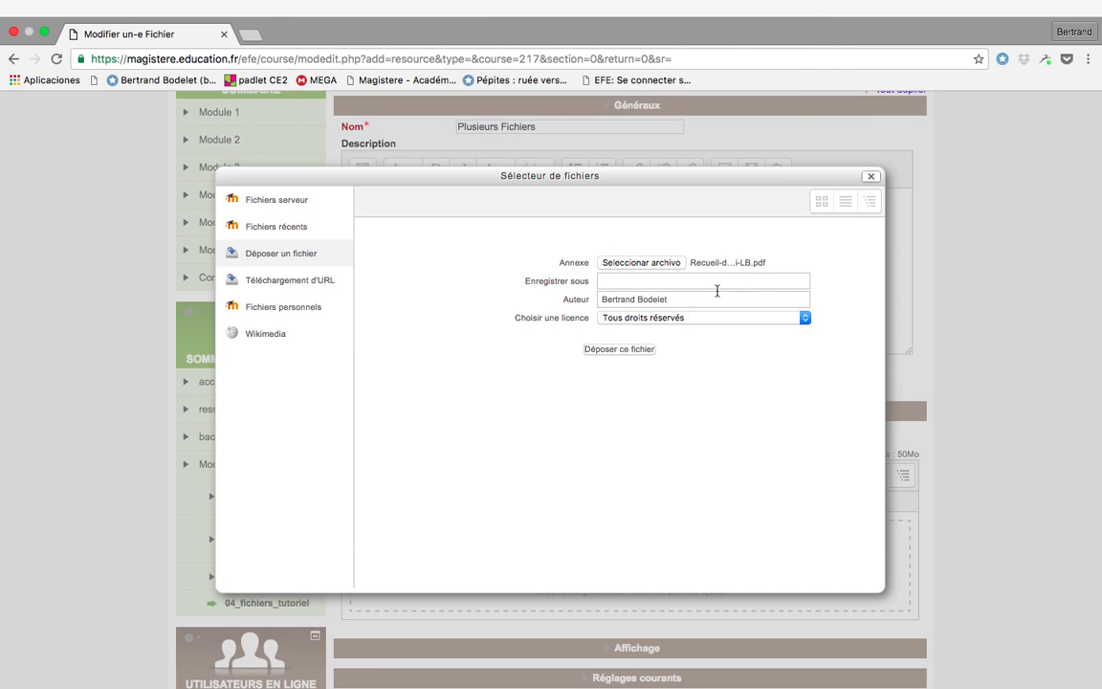
click(618, 350)
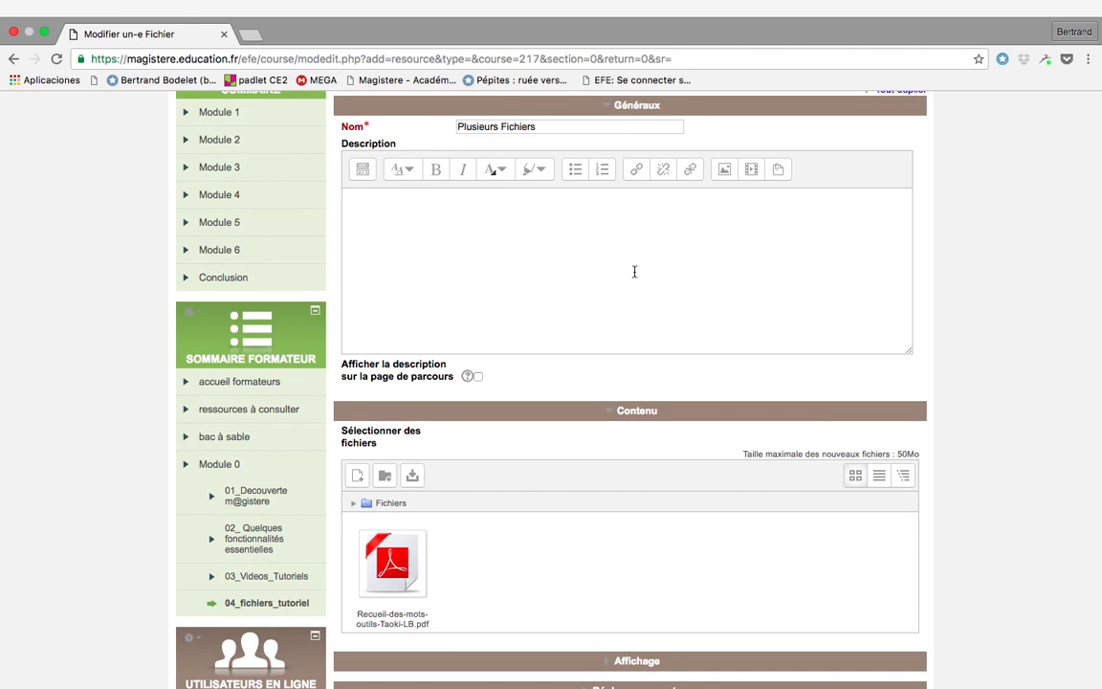
scroll(634, 271, up, 1)
scroll(634, 272, down, 5)
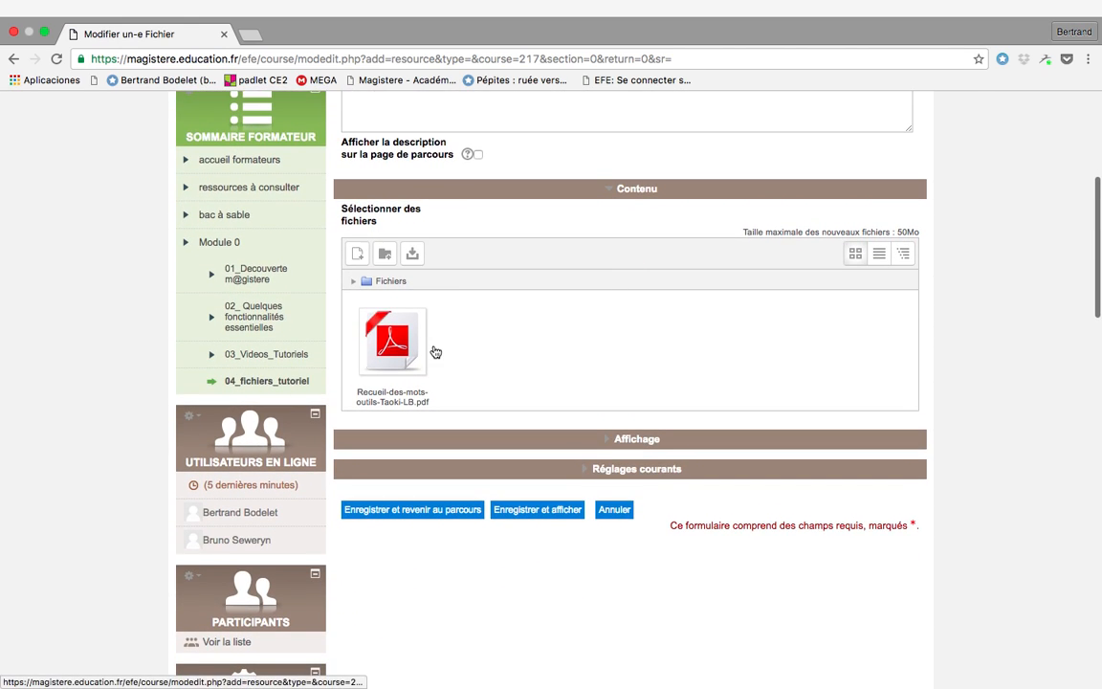
click(424, 510)
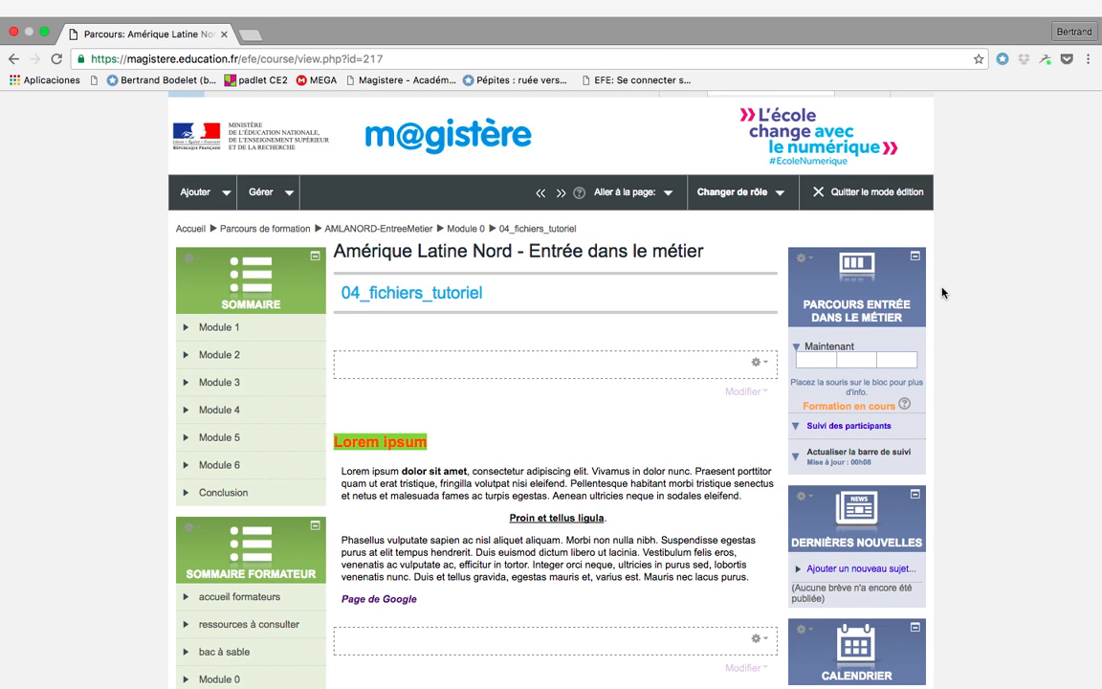
Step: Permanently delete the Plusieurs Fichiers resource from the course, confirming the deletion, and check the remaining resources on the page
scroll(659, 438, down, 10)
scroll(660, 438, down, 2)
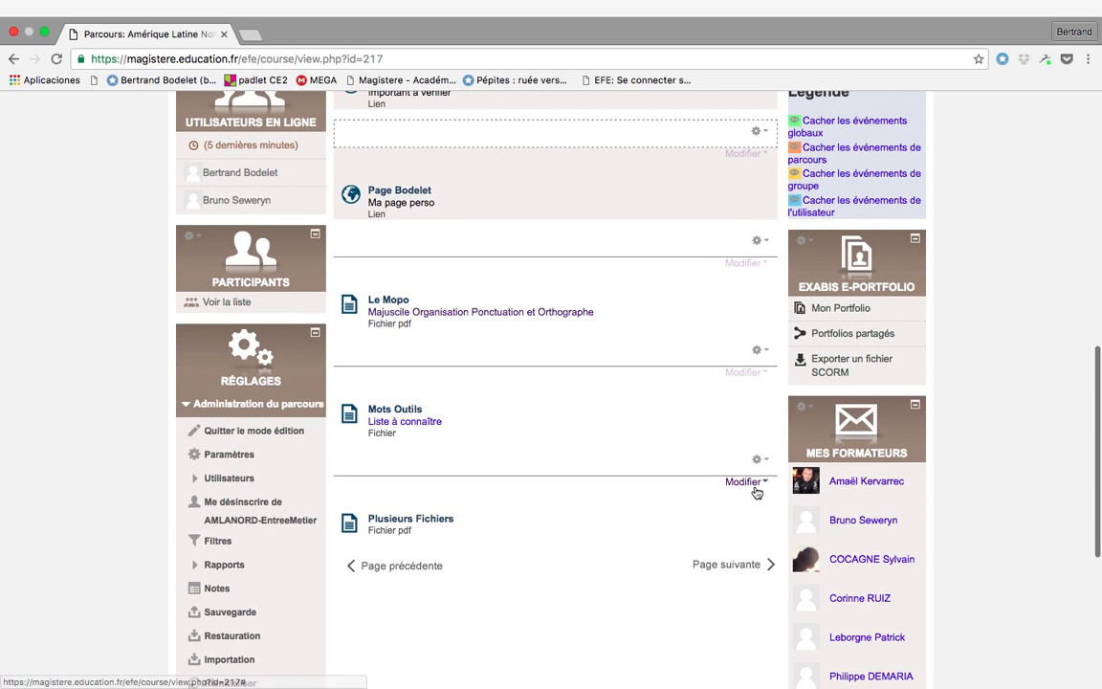
click(758, 482)
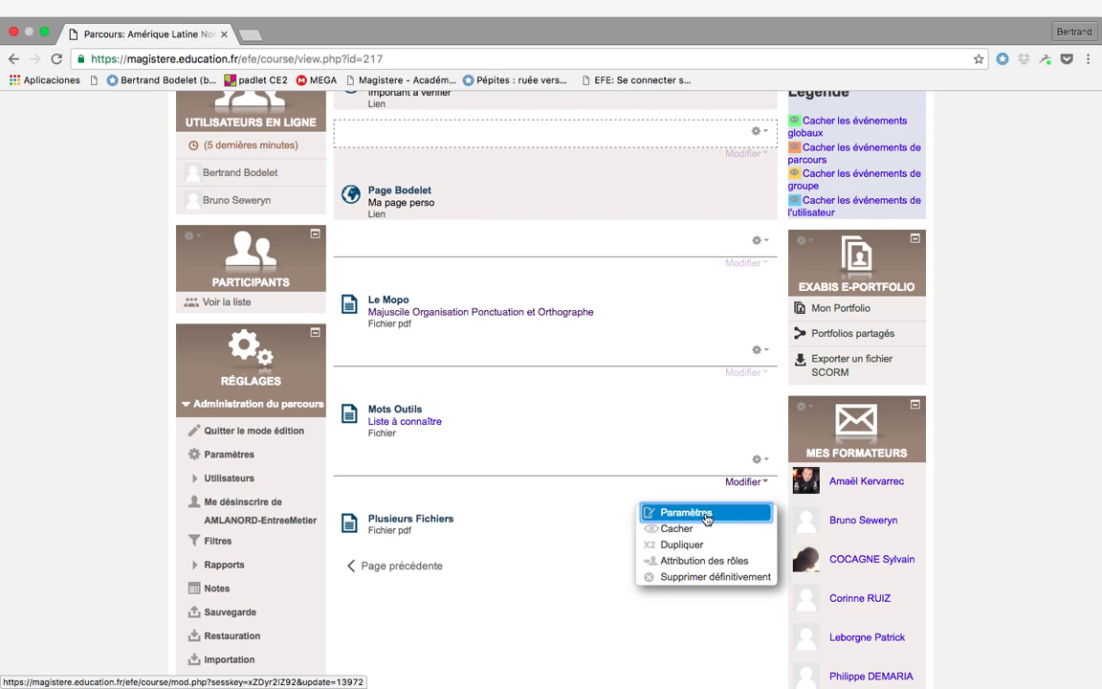
click(676, 577)
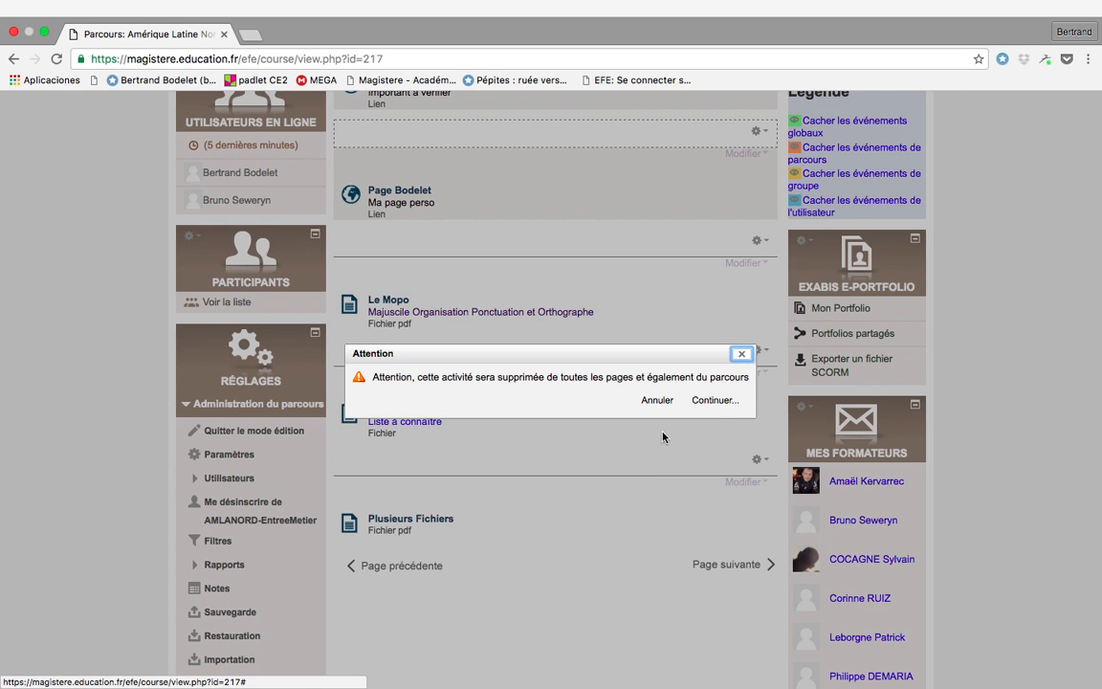
click(722, 400)
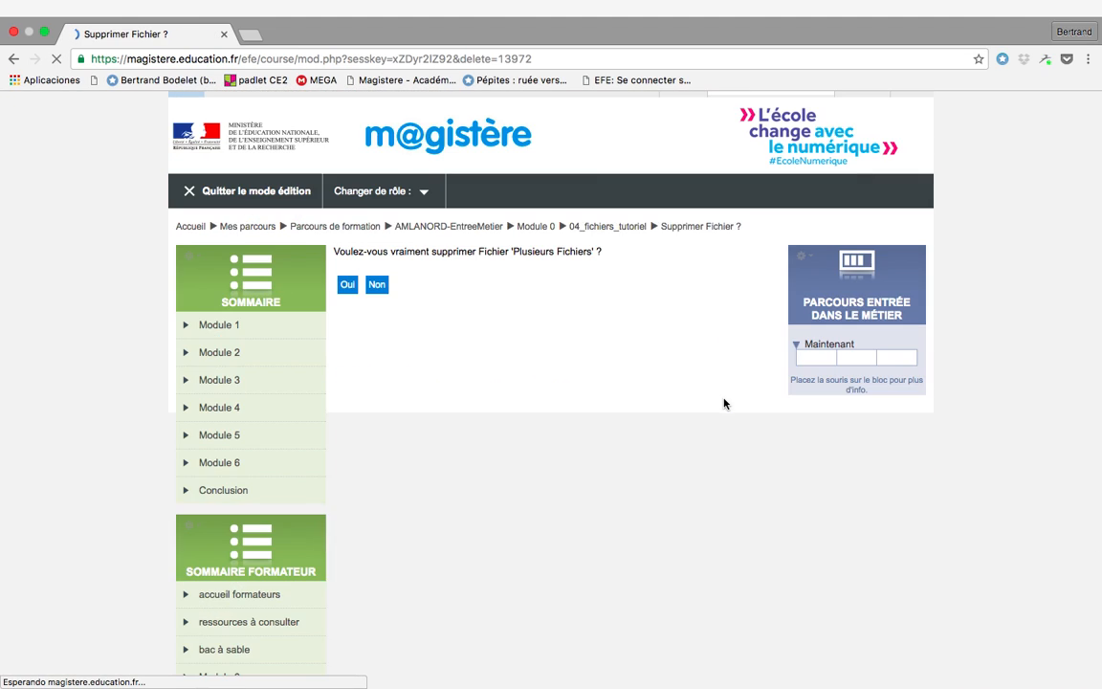
click(348, 286)
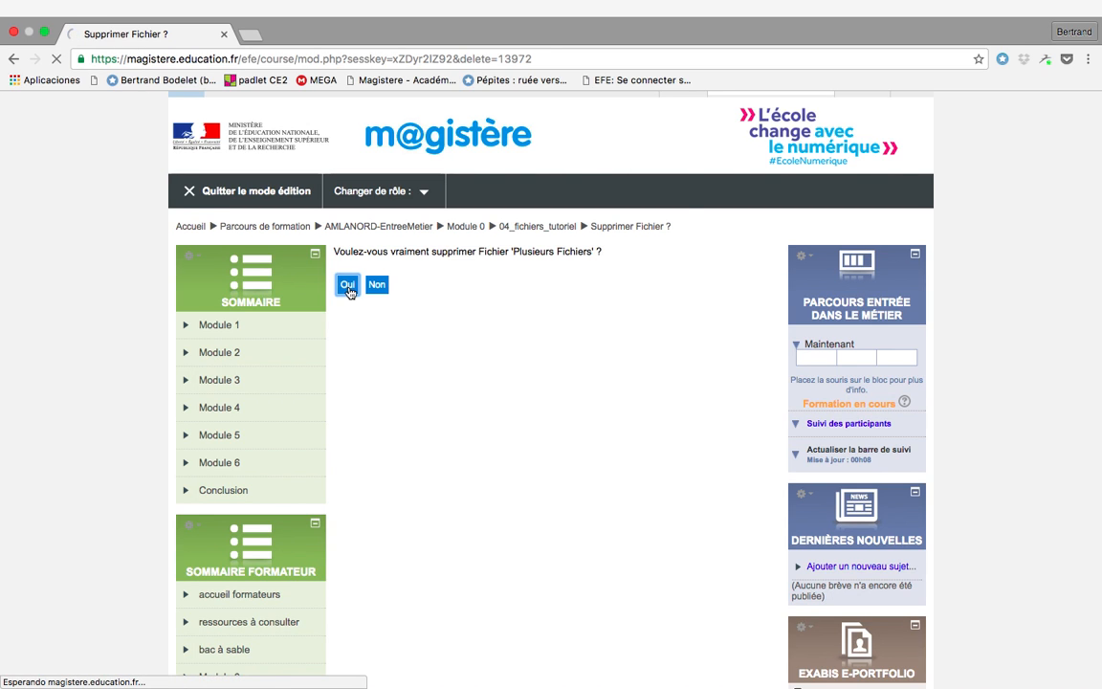
scroll(529, 399, down, 15)
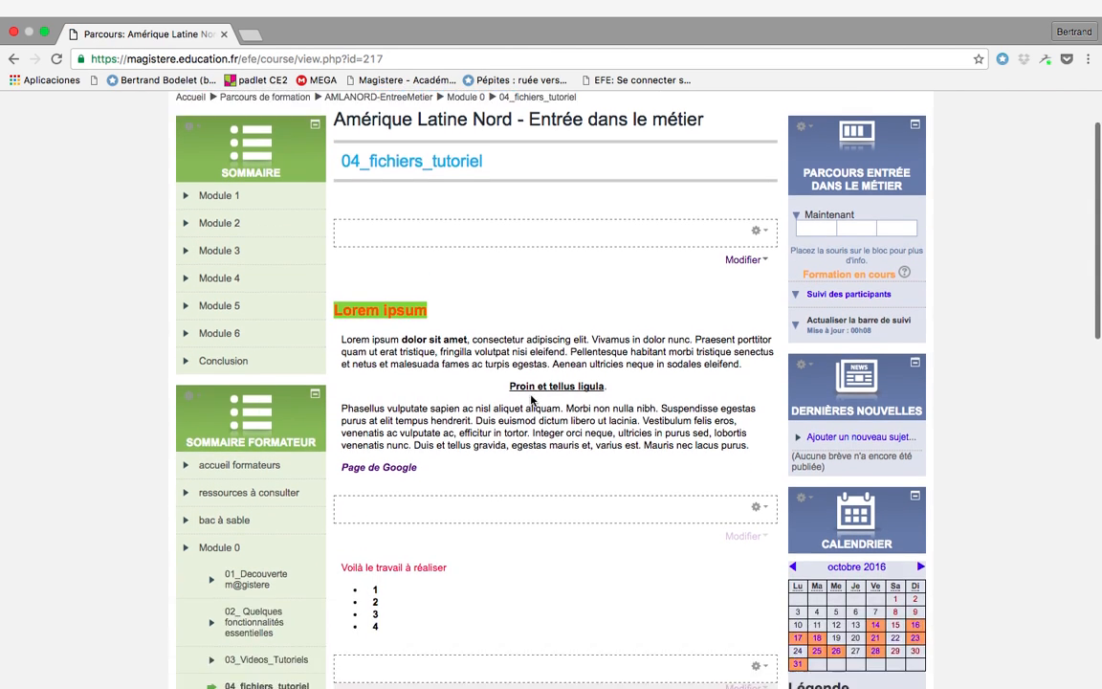
scroll(531, 400, up, 5)
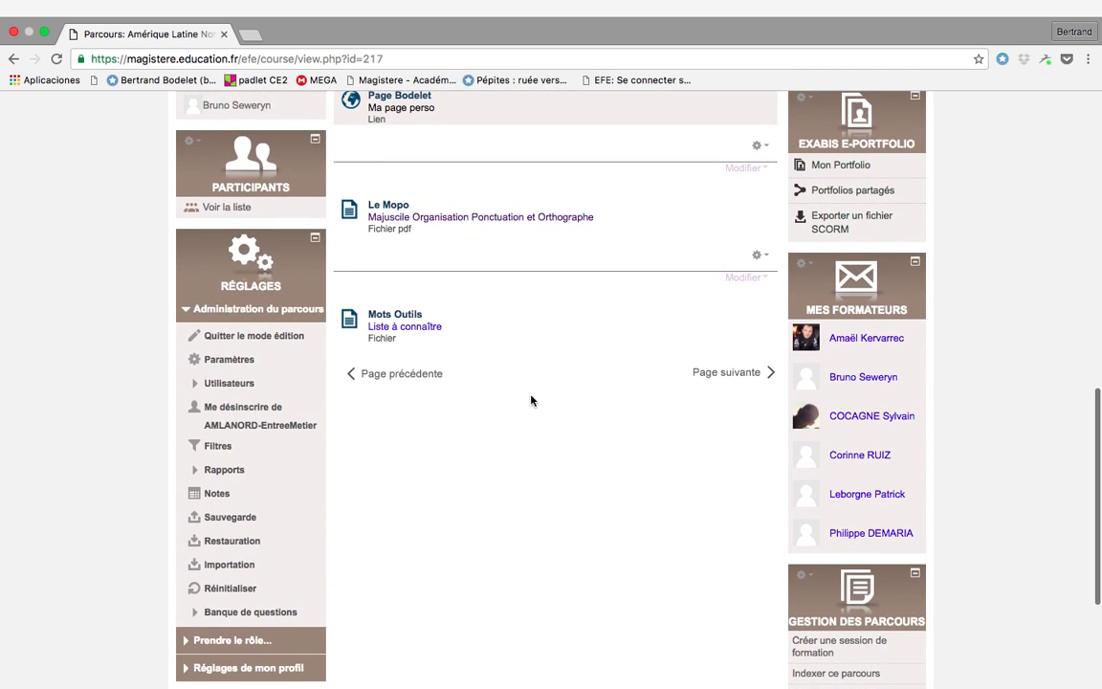